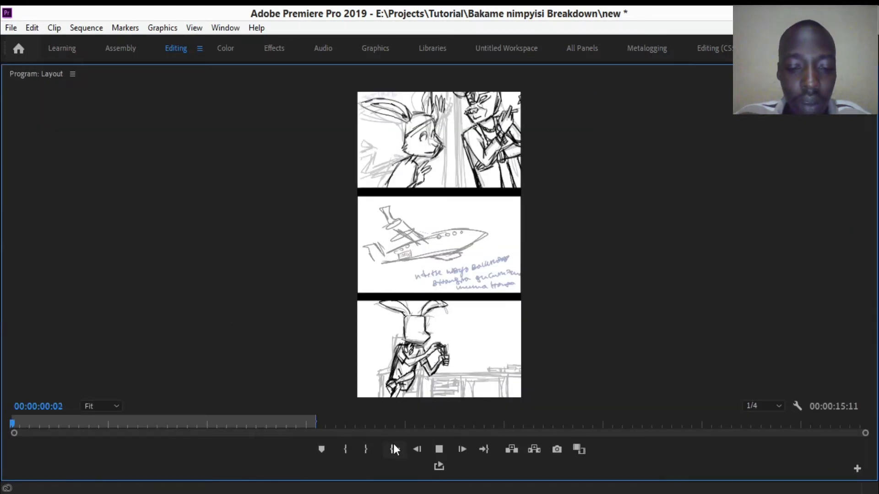
- Play the Layout sequence from its first frame in the enlarged program monitor
{"action": "key", "text": "space"}
{"action": "left_click_drag", "start_coordinate": [40, 424], "coordinate": [18, 435]}
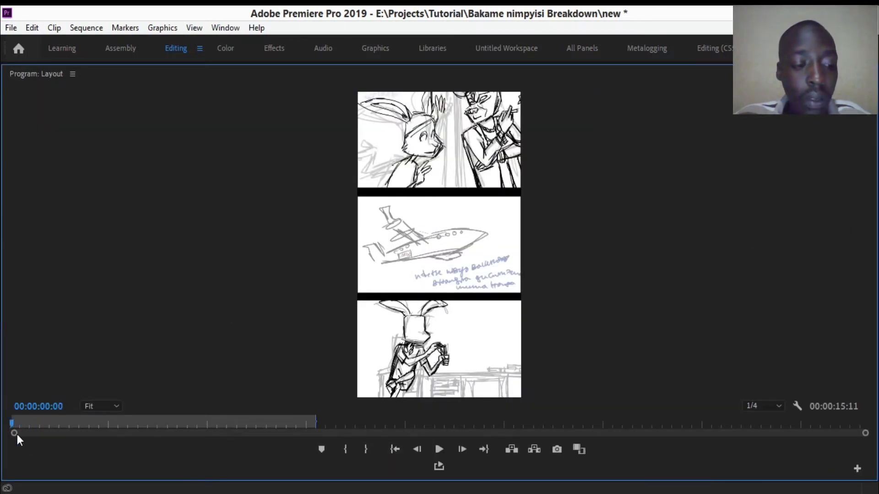
{"action": "key", "text": "space"}
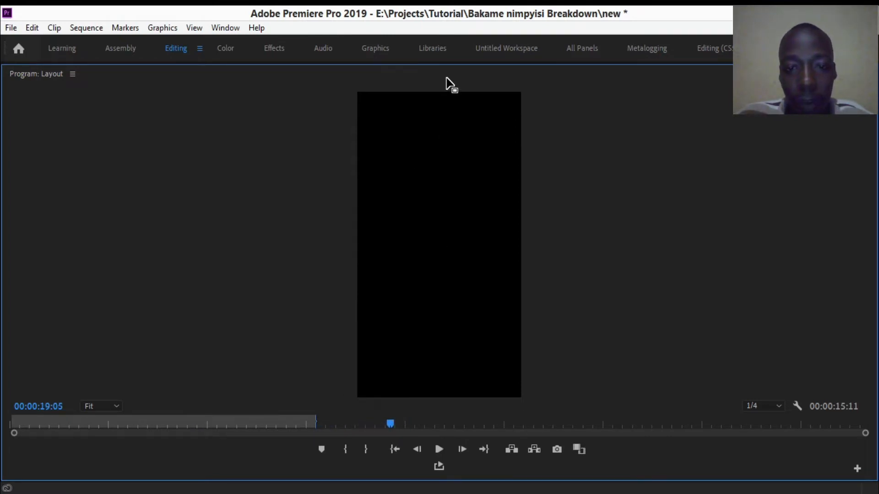
- Go to the three stacked clips at 00:00:42:09 and view that frame enlarged in the program monitor
{"action": "key", "text": "grave"}
{"action": "left_click_drag", "start_coordinate": [606, 353], "coordinate": [612, 353]}
{"action": "left_click_drag", "start_coordinate": [496, 468], "coordinate": [431, 471]}
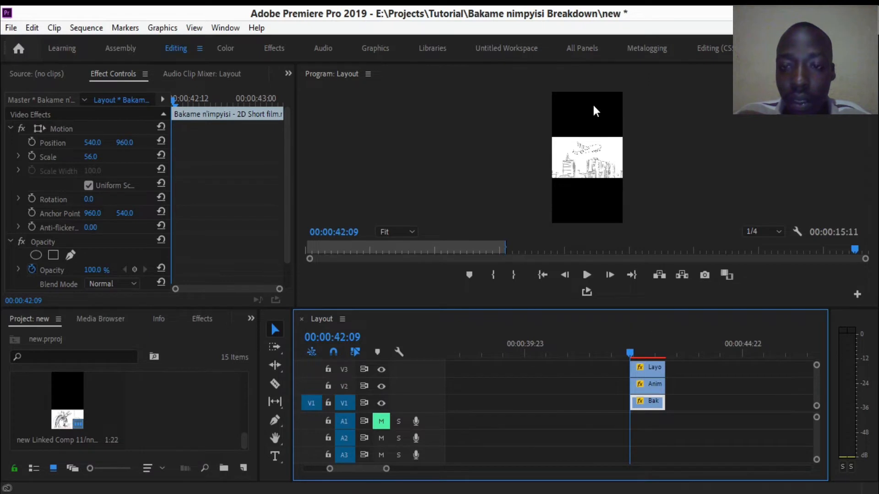
{"action": "key", "text": "grave"}
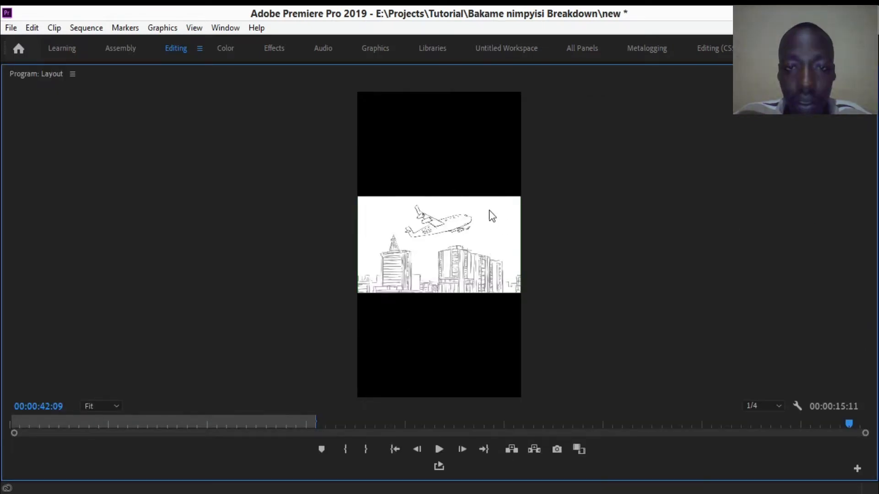
{"action": "key", "text": "grave"}
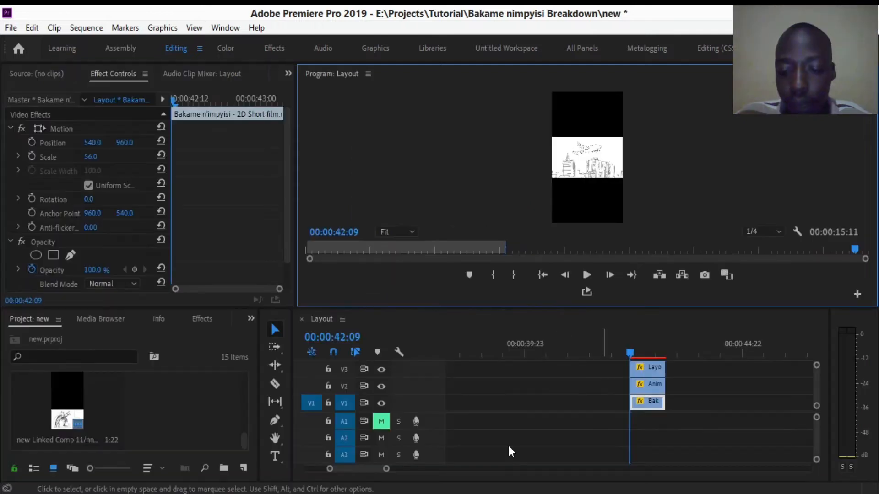
- Zoom the timeline in on the stacked clips and set the program monitor magnification to 25%
{"action": "left_click_drag", "start_coordinate": [387, 469], "coordinate": [365, 466]}
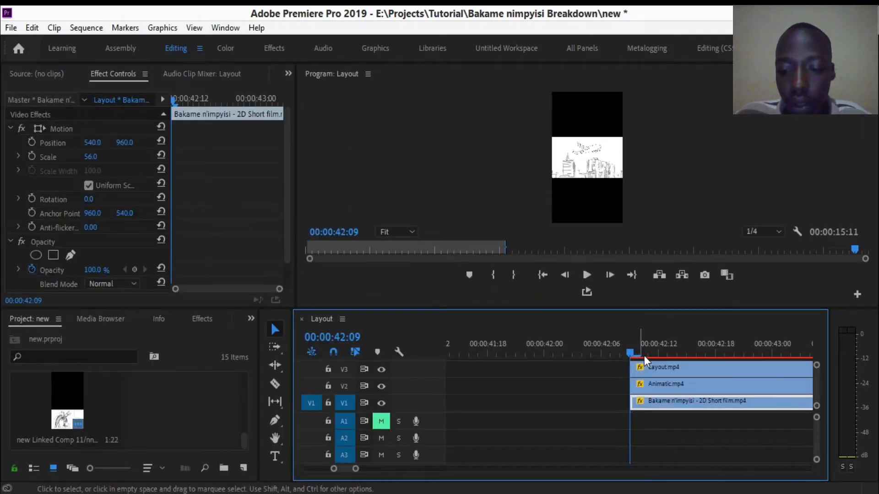
{"action": "left_click_drag", "start_coordinate": [634, 351], "coordinate": [634, 352]}
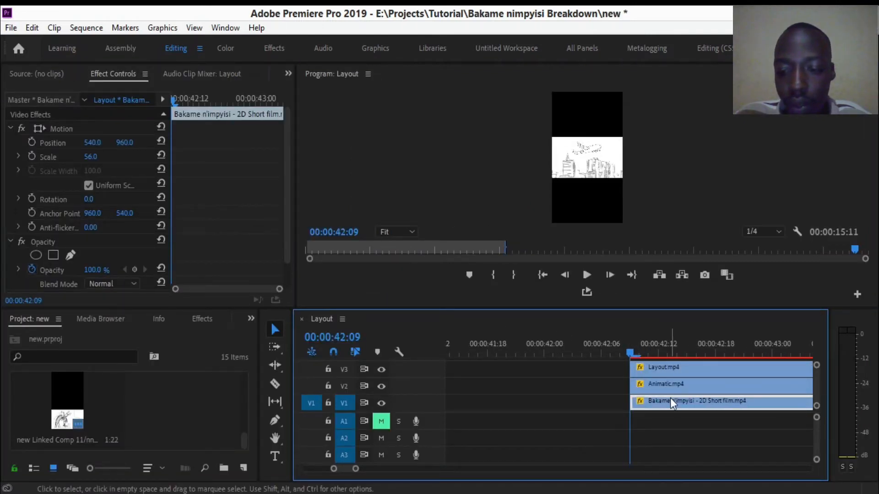
{"action": "left_click_drag", "start_coordinate": [361, 476], "coordinate": [353, 470]}
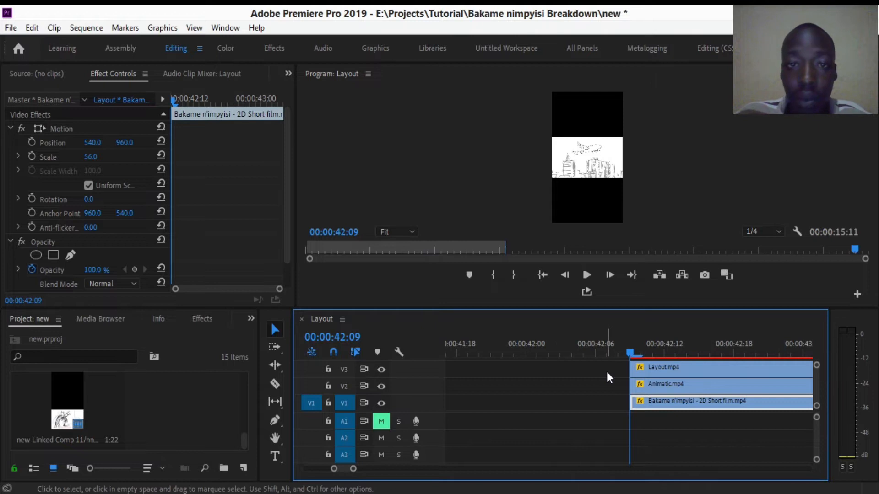
{"action": "mouse_move", "coordinate": [630, 353]}
{"action": "left_mouse_down"}
{"action": "mouse_move", "coordinate": [618, 354]}
{"action": "mouse_move", "coordinate": [630, 355]}
{"action": "left_mouse_up"}
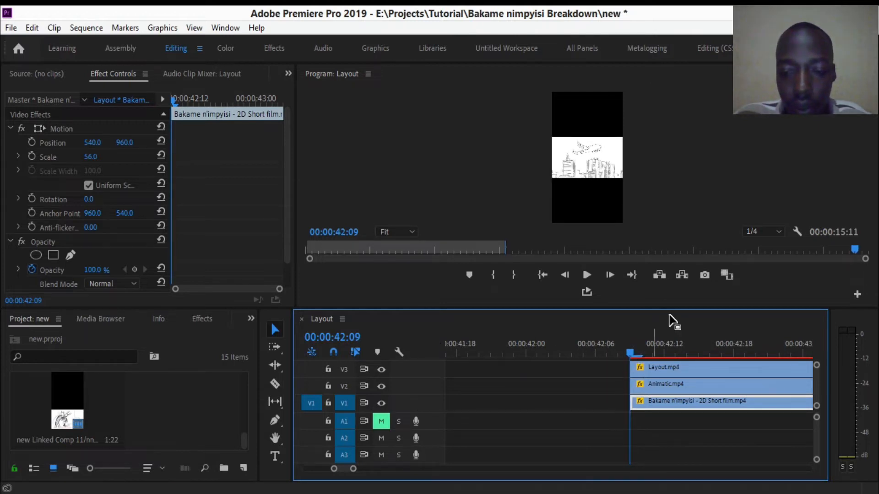
{"action": "left_click", "coordinate": [407, 234]}
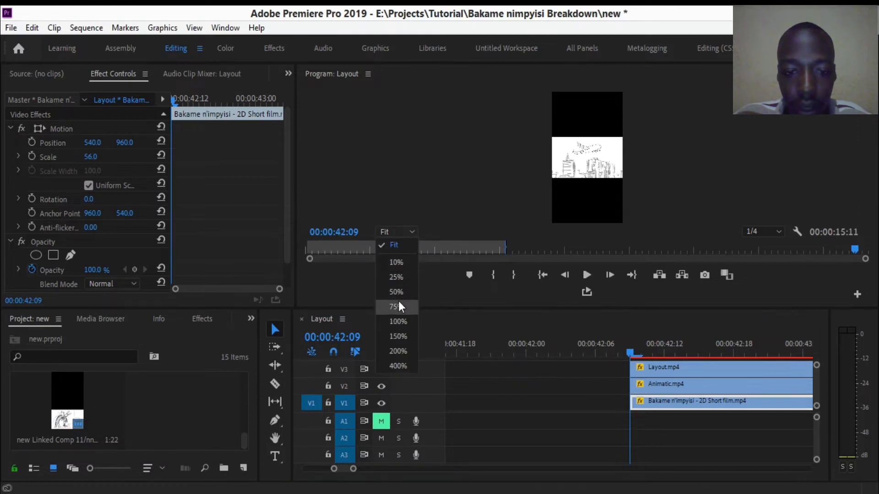
{"action": "left_click", "coordinate": [397, 277]}
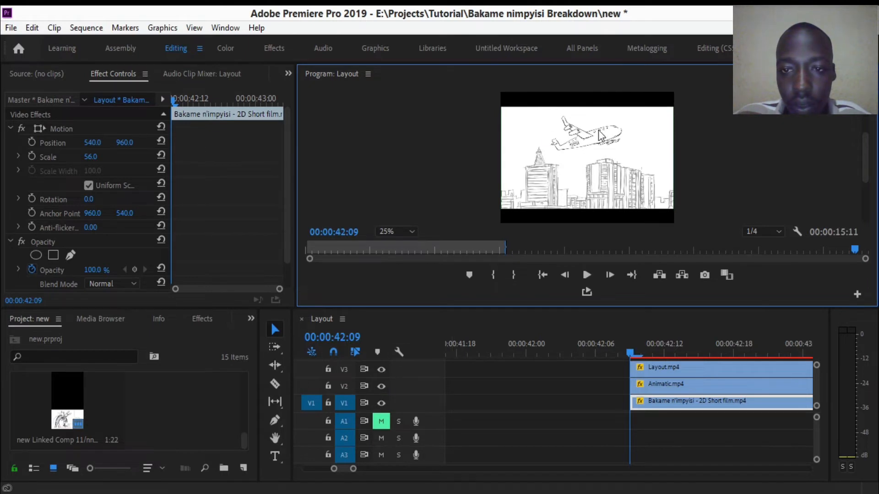
- Compare the layout, animatic and final film frames by temporarily hiding video tracks V3 and V2
{"action": "left_click", "coordinate": [383, 368]}
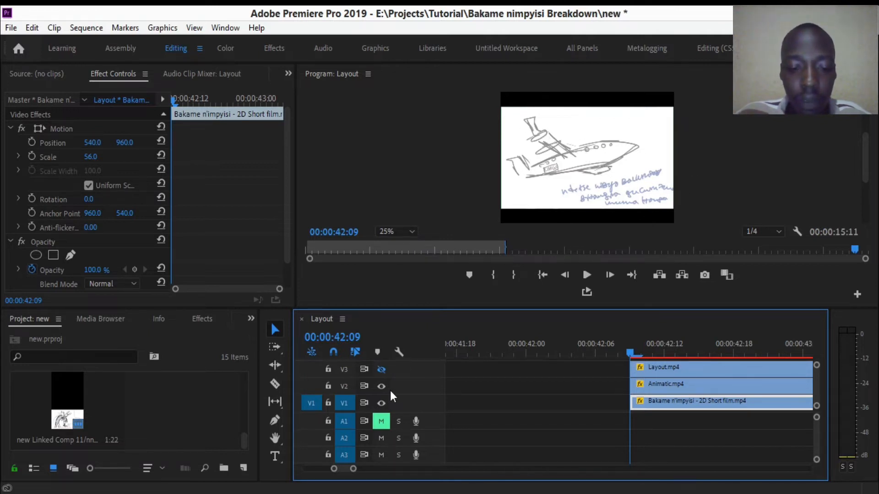
{"action": "left_click", "coordinate": [382, 370]}
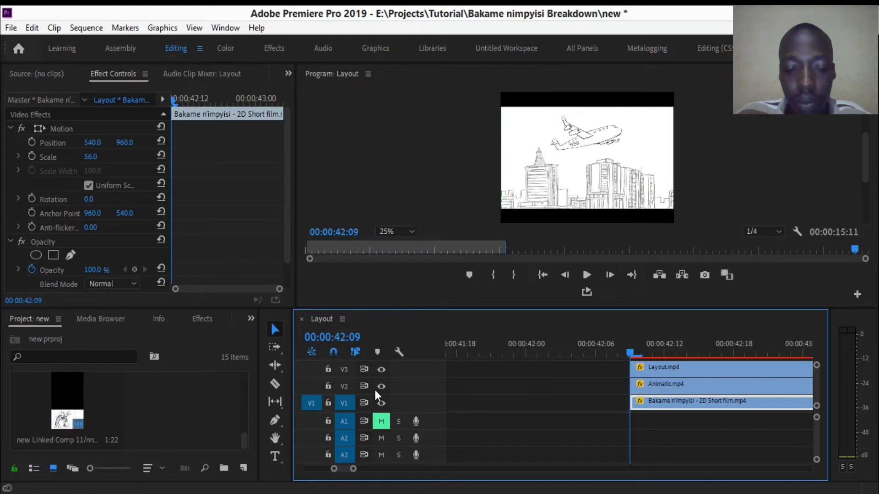
{"action": "left_click", "coordinate": [382, 386]}
{"action": "left_click", "coordinate": [380, 370]}
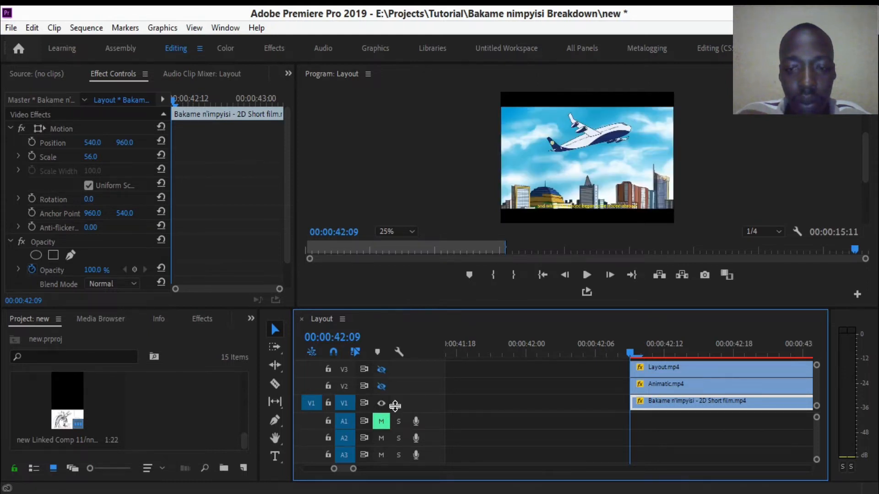
{"action": "left_click", "coordinate": [381, 386]}
{"action": "left_click", "coordinate": [382, 370]}
- Replace the three stacked clips on V1, V2 and V3 with a linked After Effects composition
{"action": "left_click_drag", "start_coordinate": [357, 474], "coordinate": [385, 472]}
{"action": "left_click", "coordinate": [691, 371]}
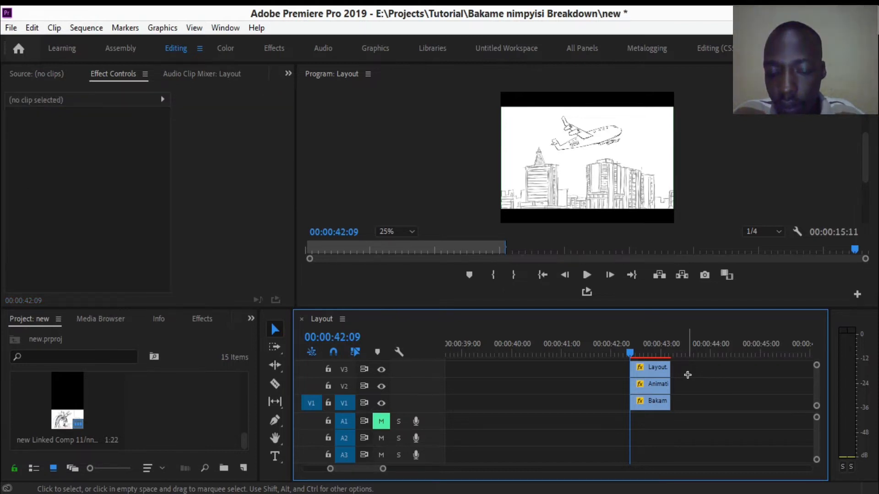
{"action": "left_click_drag", "start_coordinate": [696, 360], "coordinate": [650, 408]}
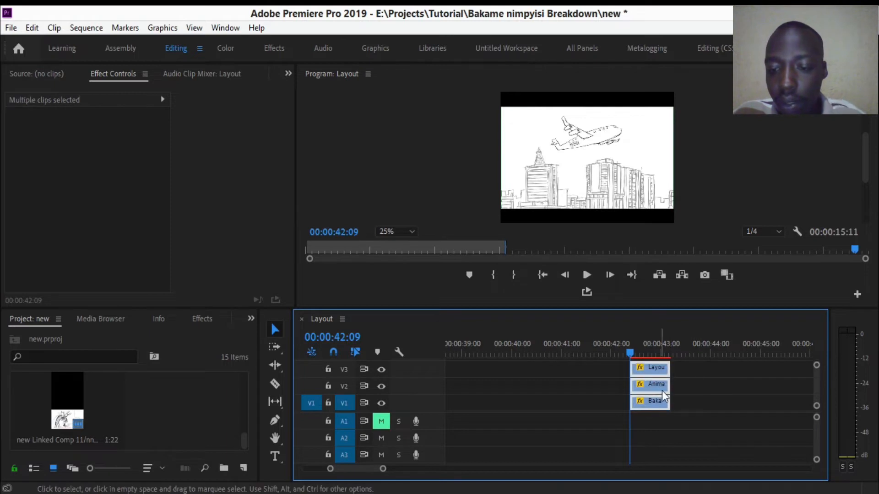
{"action": "right_click", "coordinate": [654, 387]}
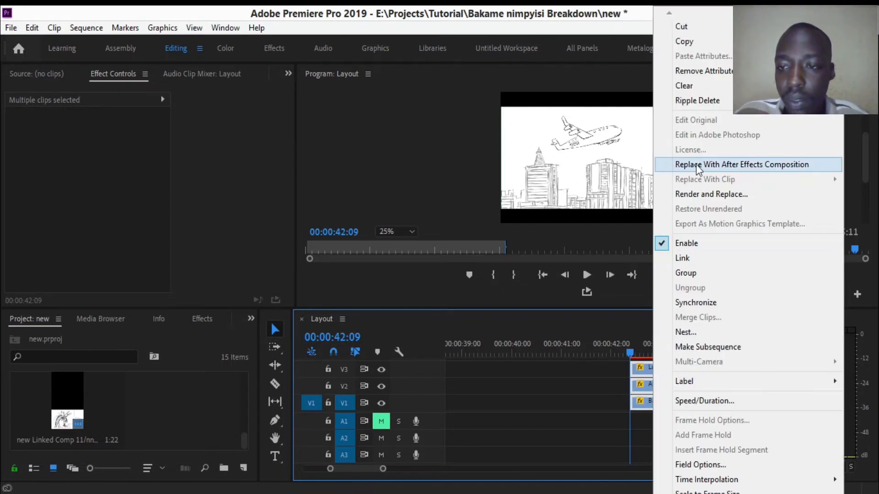
{"action": "left_click", "coordinate": [742, 165]}
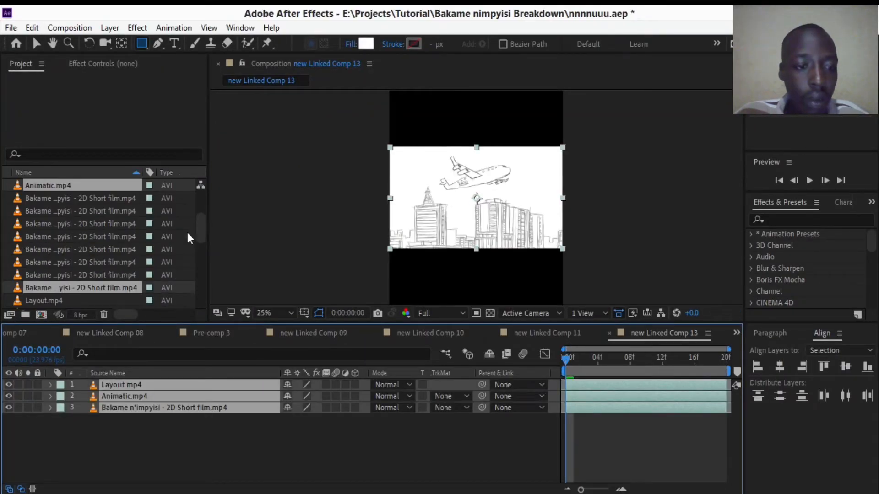
- Set the duration of the linked composition to 0:00:02:00 in its composition settings
{"action": "left_click", "coordinate": [199, 235]}
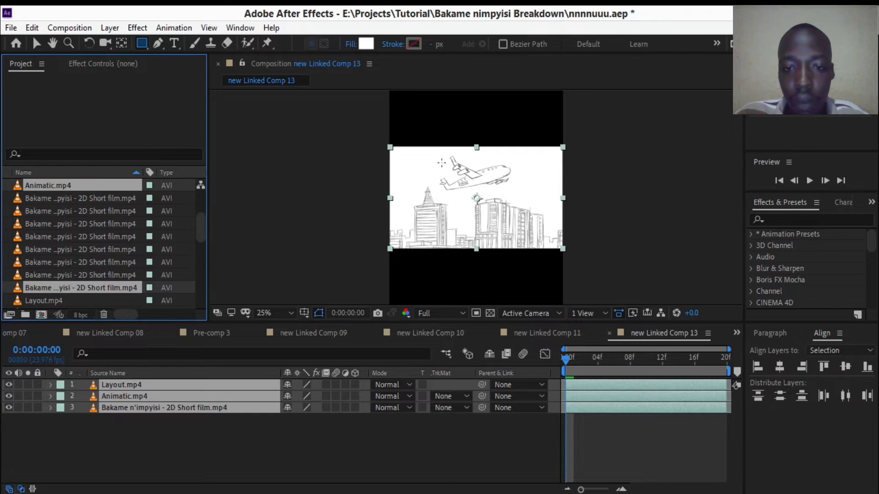
{"action": "key", "text": "period"}
{"action": "key", "text": "period"}
{"action": "key", "text": "comma"}
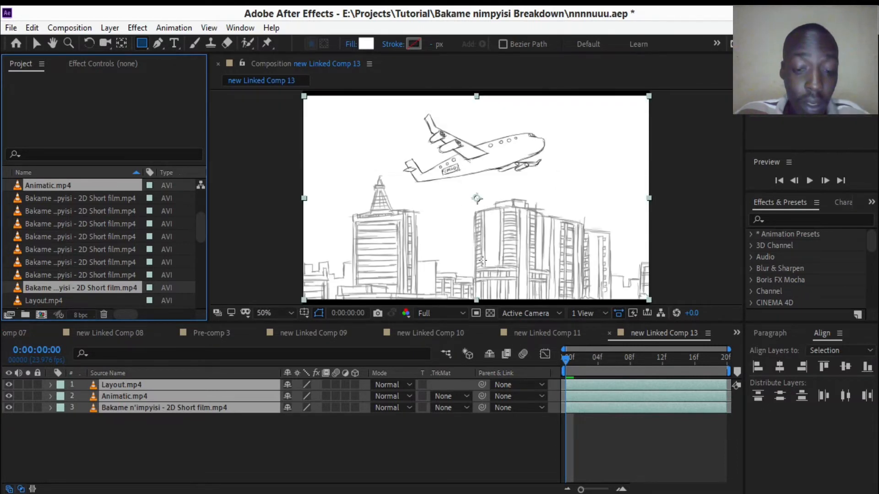
{"action": "left_click", "coordinate": [80, 31]}
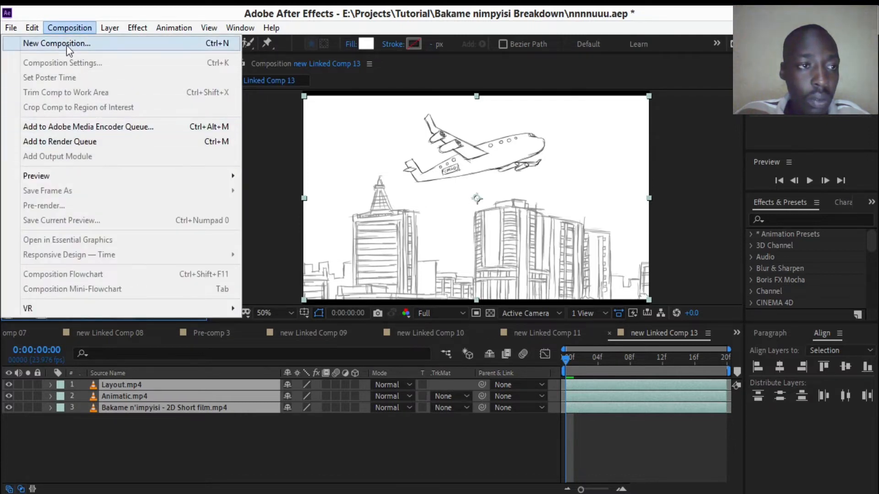
{"action": "left_click", "coordinate": [310, 435]}
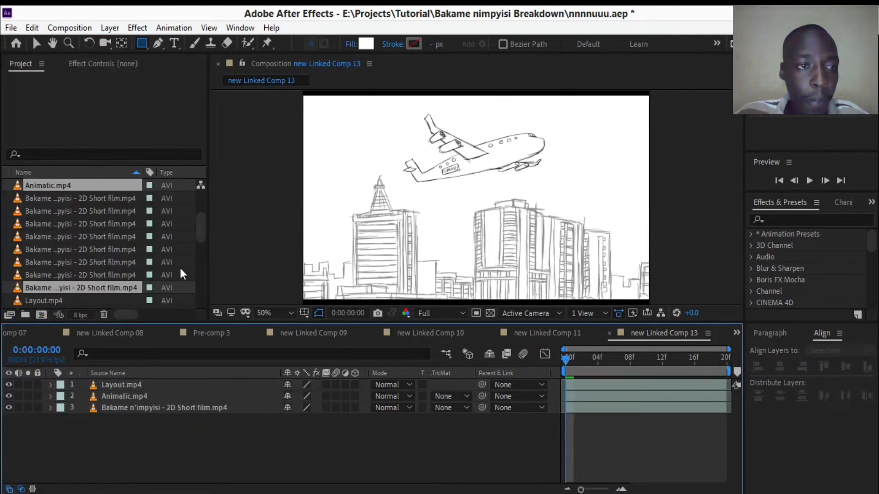
{"action": "left_click", "coordinate": [71, 24]}
{"action": "left_click", "coordinate": [78, 60]}
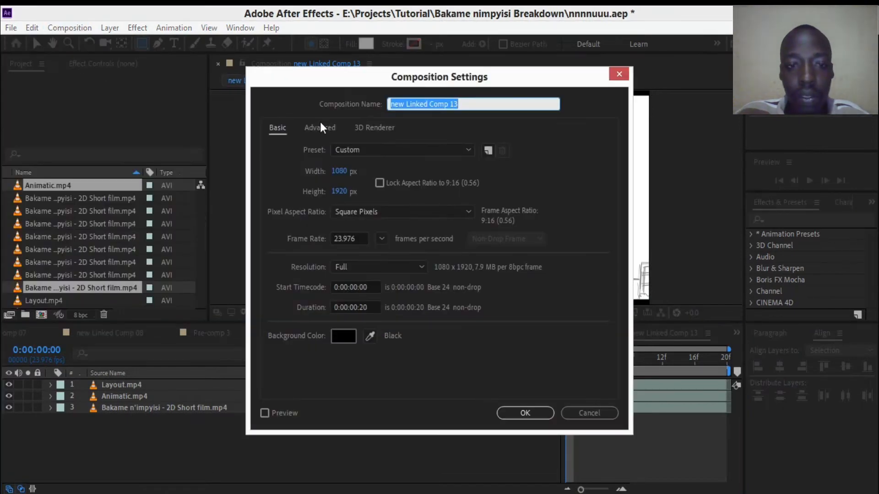
{"action": "left_click_drag", "start_coordinate": [360, 81], "coordinate": [441, 71]}
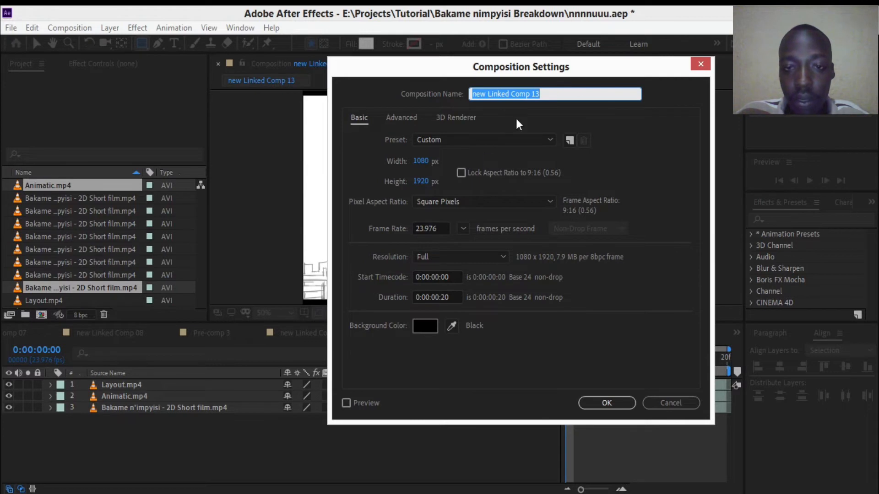
{"action": "left_click", "coordinate": [439, 299]}
{"action": "key", "text": "BackSpace"}
{"action": "type", "text": "2"}
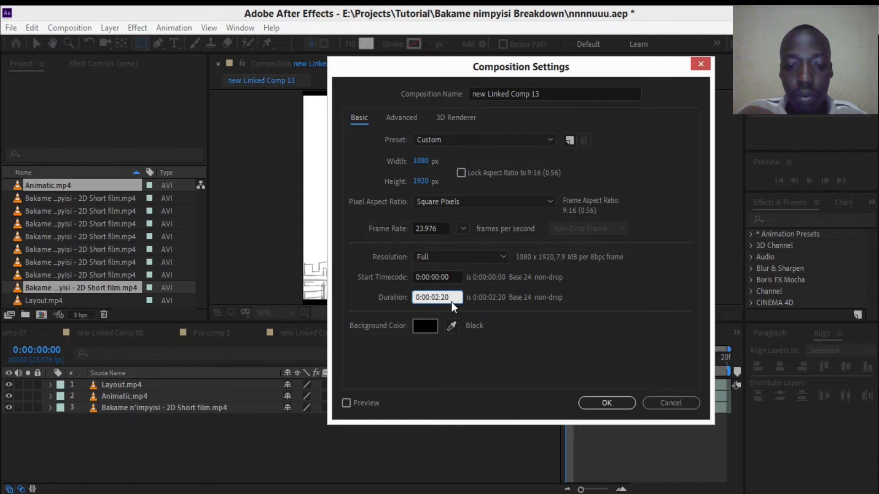
{"action": "key", "text": "BackSpace"}
{"action": "type", "text": "0"}
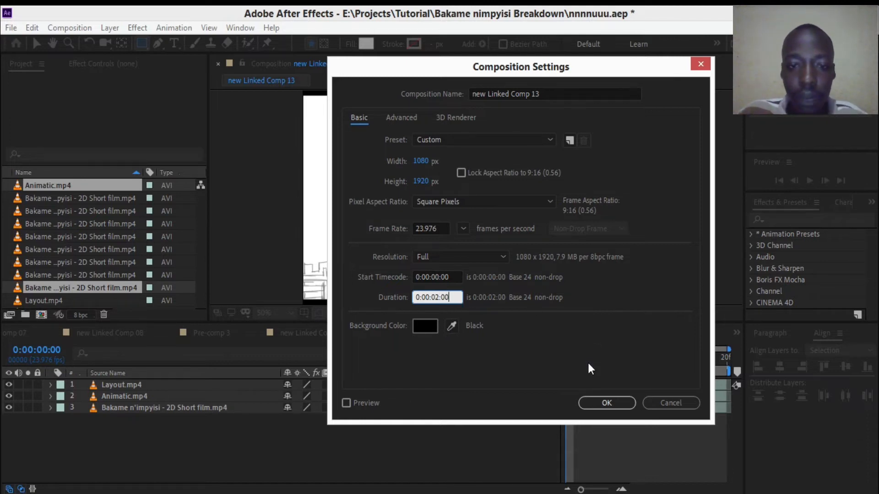
{"action": "left_click", "coordinate": [591, 403]}
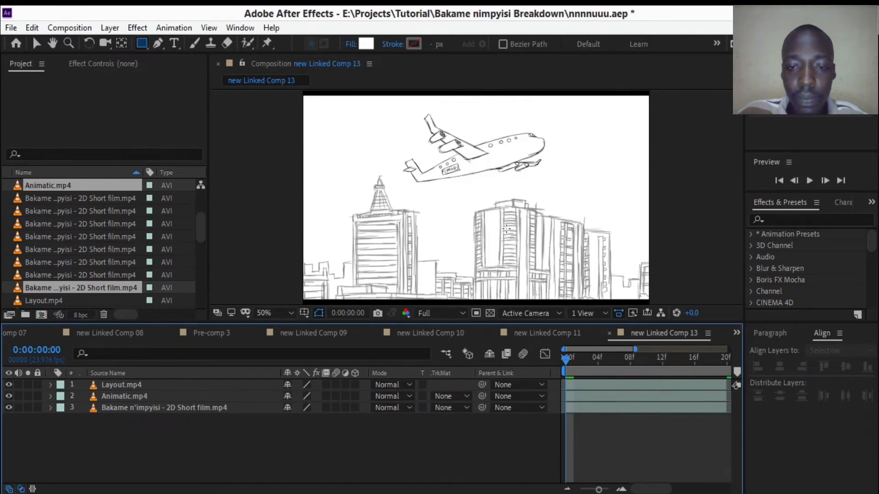
- Review the composition's size and duration settings without changing them
{"action": "scroll", "coordinate": [506, 229], "scroll_direction": "down", "scroll_amount": 4}
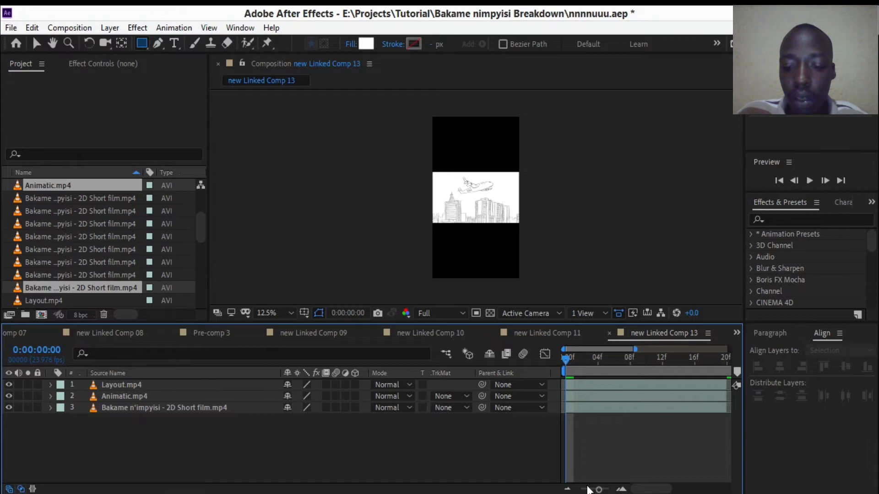
{"action": "left_click", "coordinate": [69, 28]}
{"action": "left_click", "coordinate": [87, 64]}
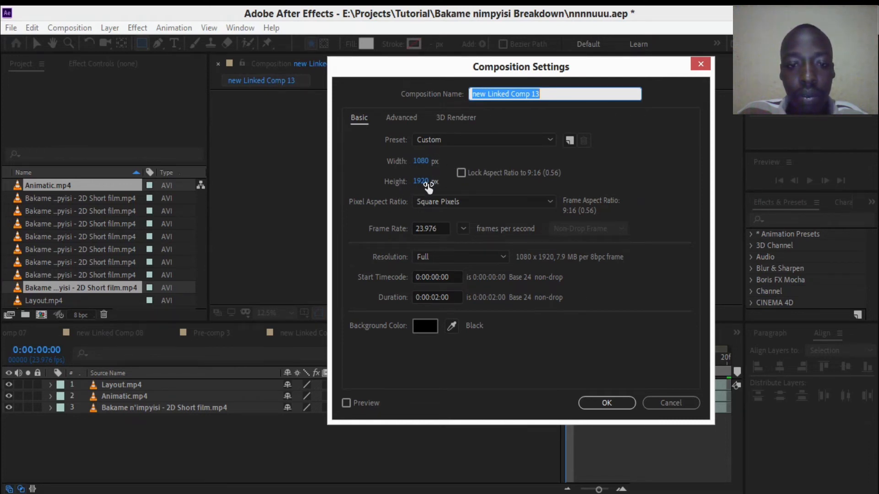
{"action": "left_click", "coordinate": [646, 402]}
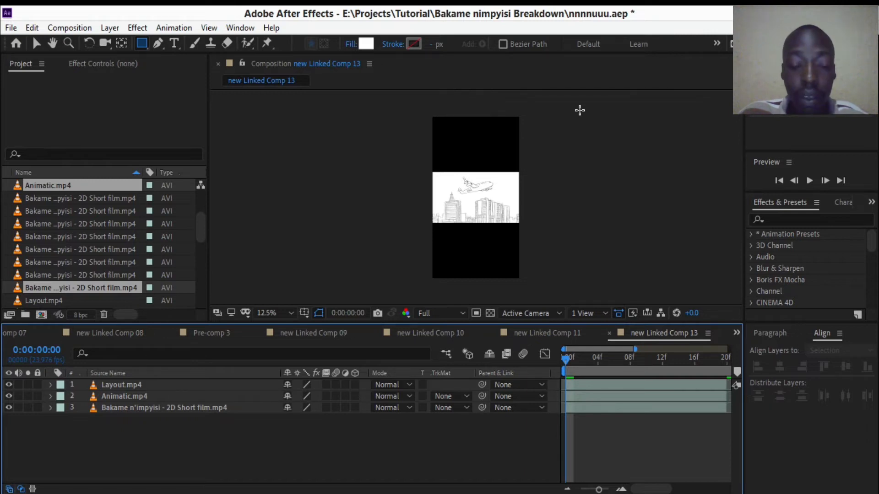
- Extend the time navigator to the full 2 seconds and try to lengthen the Layout.mp4 layer
{"action": "key", "text": "period"}
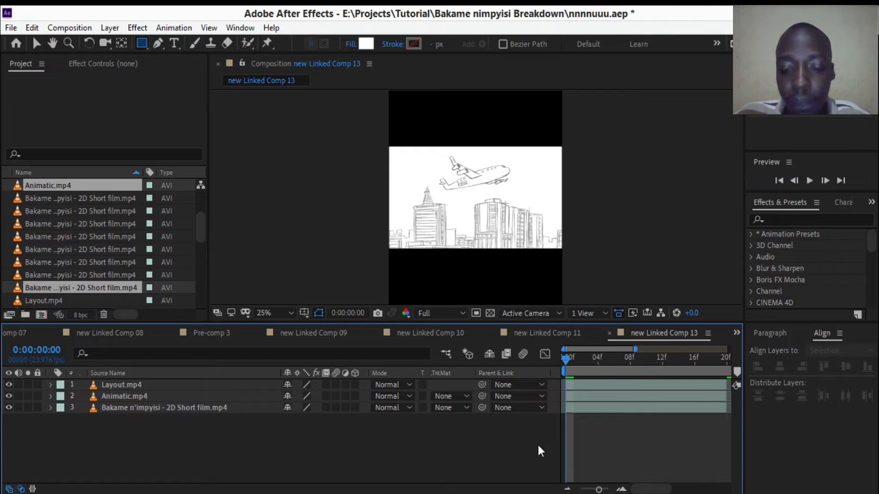
{"action": "left_click_drag", "start_coordinate": [636, 350], "coordinate": [730, 350]}
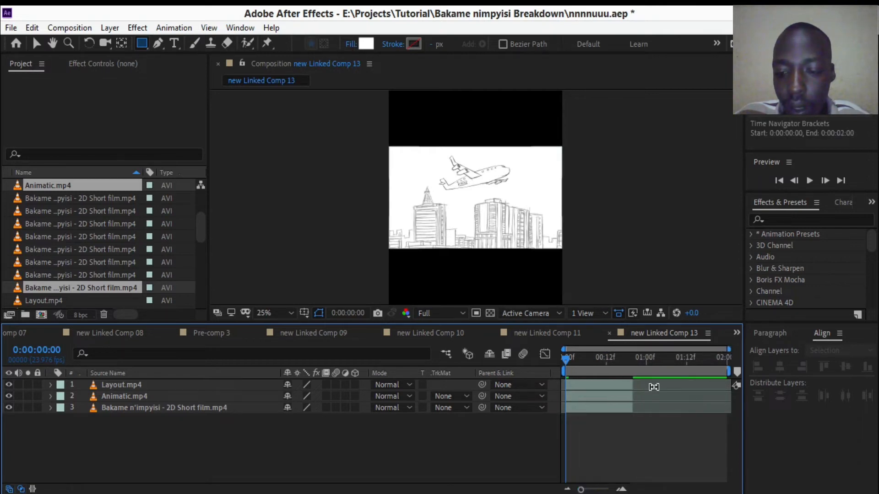
{"action": "left_click", "coordinate": [635, 386]}
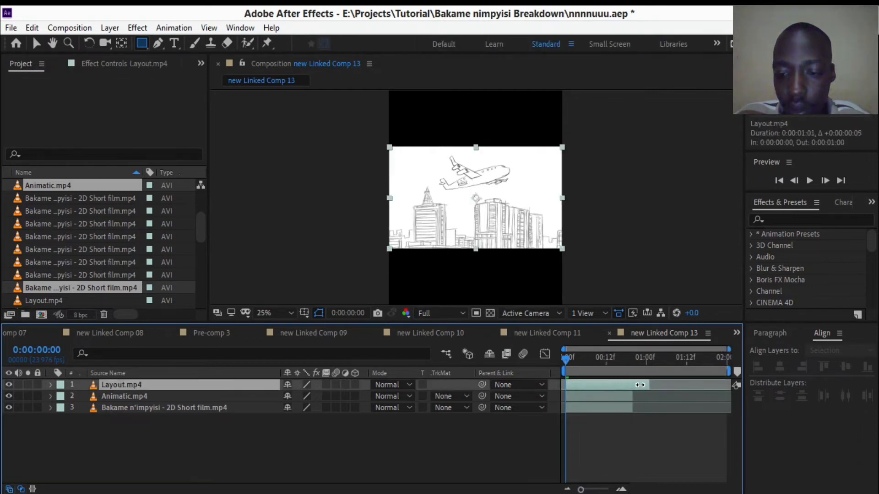
- Apply Freeze Frame to the Layout.mp4, Animatic.mp4 and Bakame n'impyisi - 2D Short film.mp4 layers at 0:00:00:00
{"action": "left_click_drag", "start_coordinate": [120, 433], "coordinate": [146, 390]}
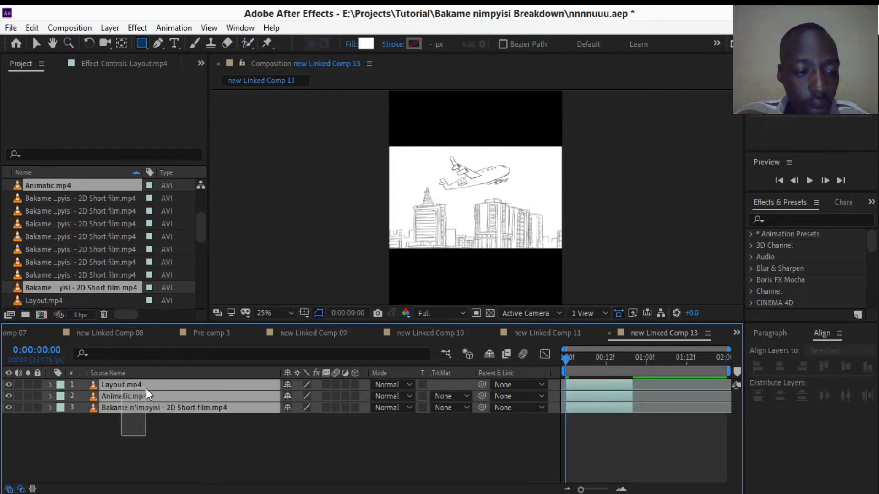
{"action": "right_click", "coordinate": [146, 392]}
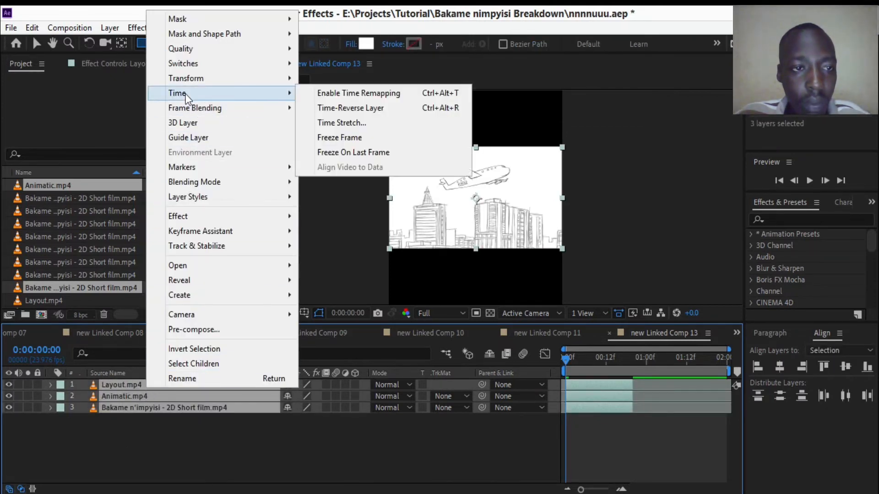
{"action": "left_click_drag", "start_coordinate": [162, 456], "coordinate": [189, 389]}
{"action": "right_click", "coordinate": [189, 389]}
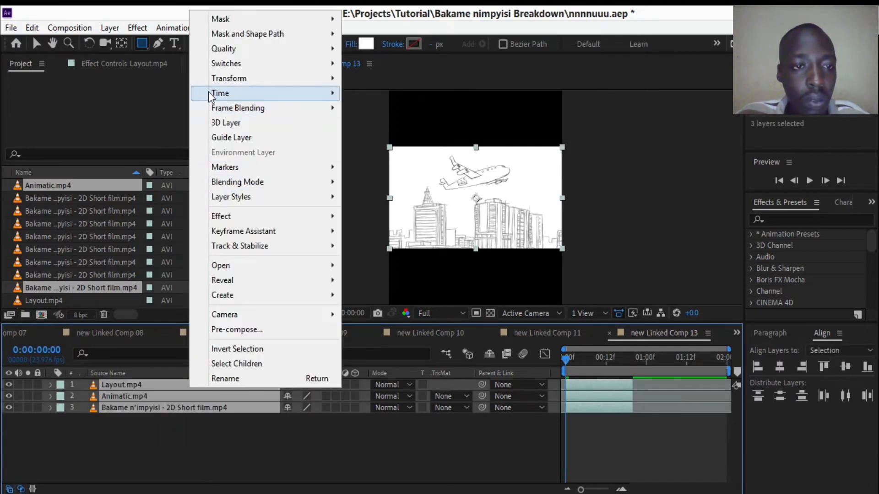
{"action": "mouse_move", "coordinate": [226, 96]}
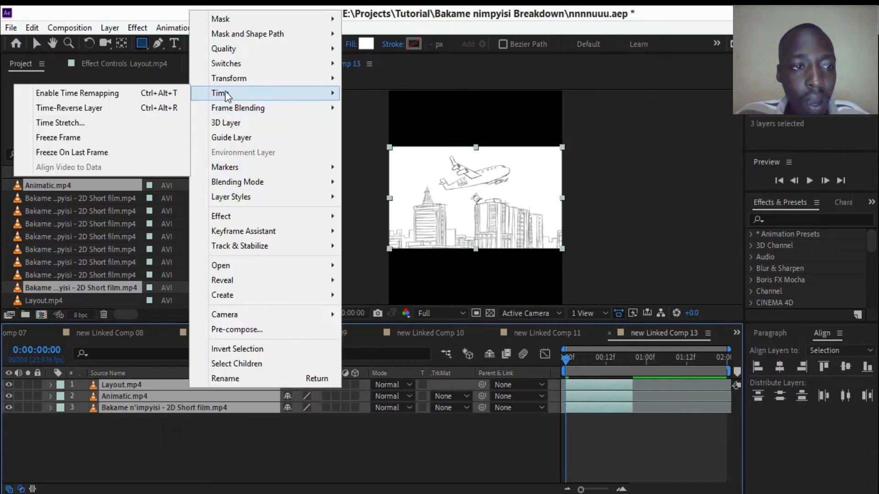
{"action": "left_click", "coordinate": [76, 146]}
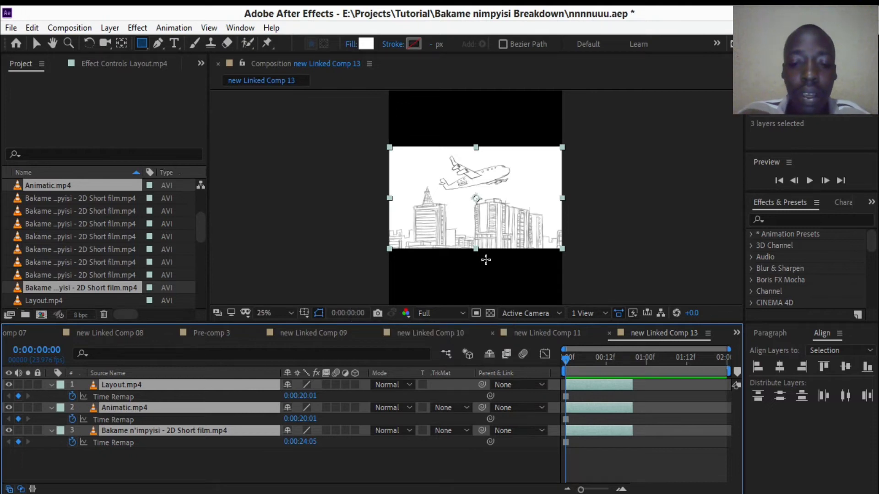
- Extend the three frozen layers to the 2-second end of the composition and play it back
{"action": "left_click_drag", "start_coordinate": [638, 385], "coordinate": [725, 388]}
{"action": "left_click_drag", "start_coordinate": [710, 357], "coordinate": [724, 358]}
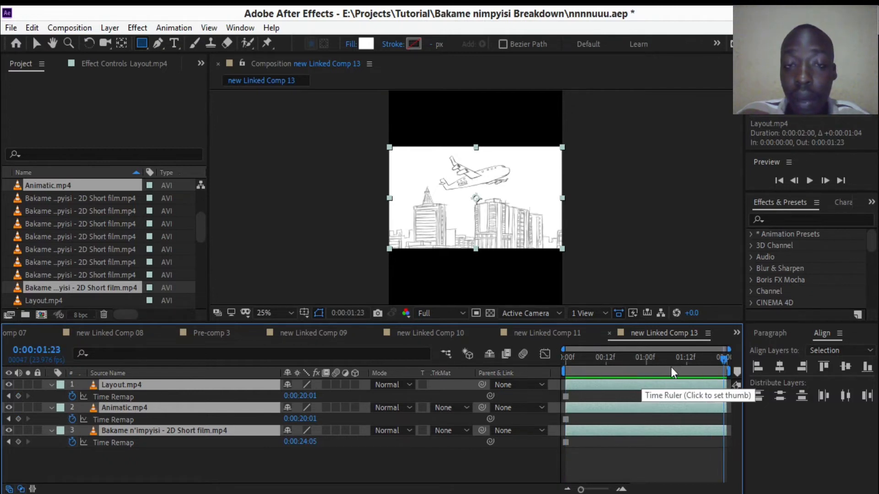
{"action": "key", "text": "space"}
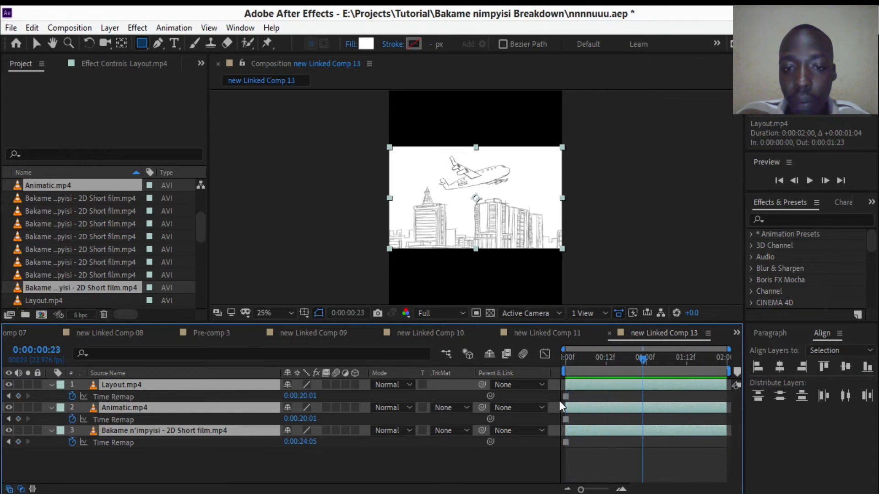
- Move the Bakame n'impyisi - 2D Short film.mp4 layer to the top of the stack, locked and hidden
{"action": "left_click", "coordinate": [52, 386]}
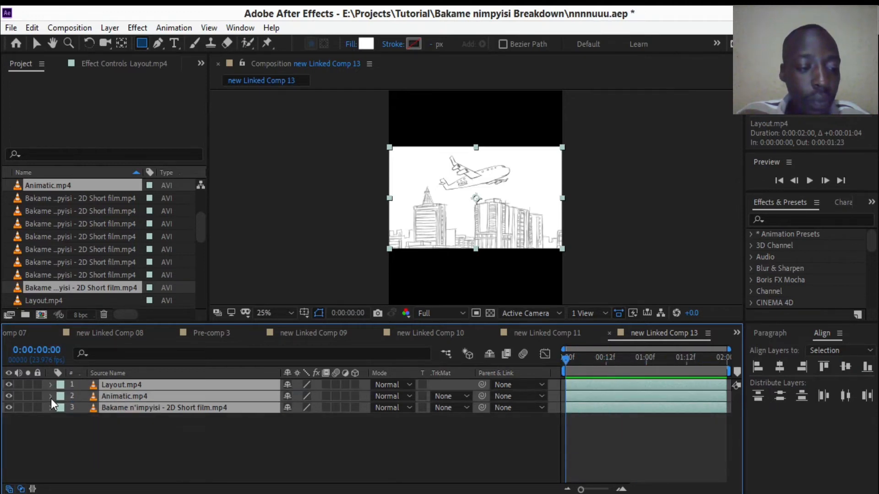
{"action": "left_click", "coordinate": [82, 441]}
{"action": "left_click_drag", "start_coordinate": [153, 409], "coordinate": [165, 383]}
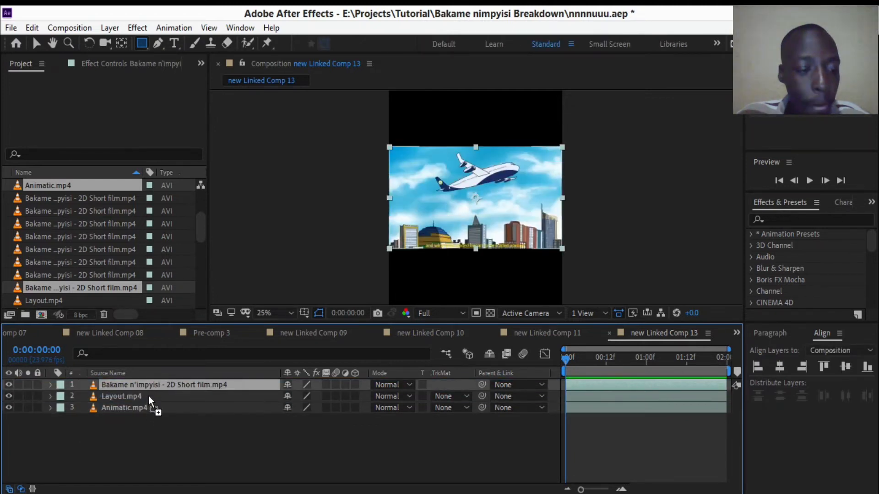
{"action": "left_click", "coordinate": [37, 385]}
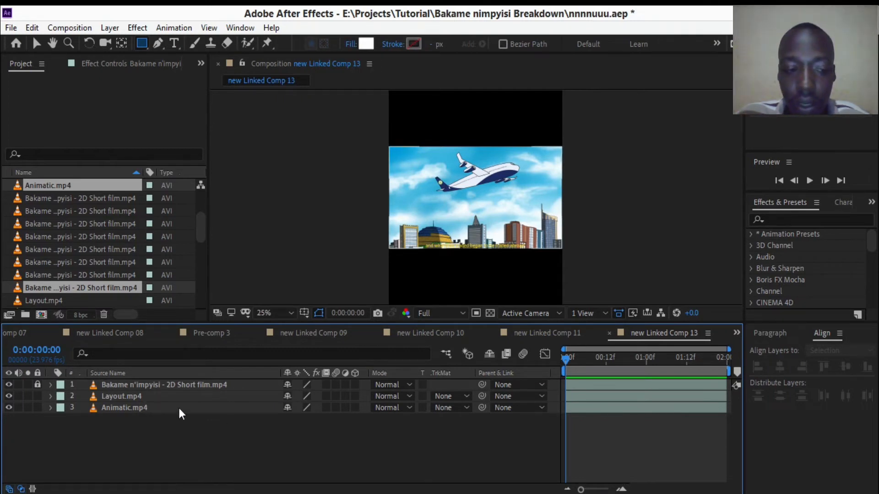
{"action": "left_click", "coordinate": [8, 384]}
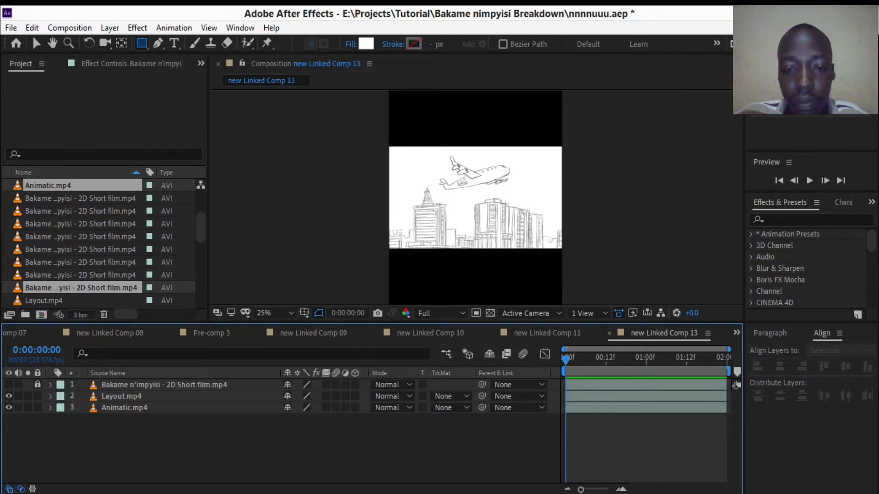
- Draw a rectangle shape about 1104 by 612 px covering the sketch footage in the middle of the frame
{"action": "left_click_drag", "start_coordinate": [387, 147], "coordinate": [565, 250]}
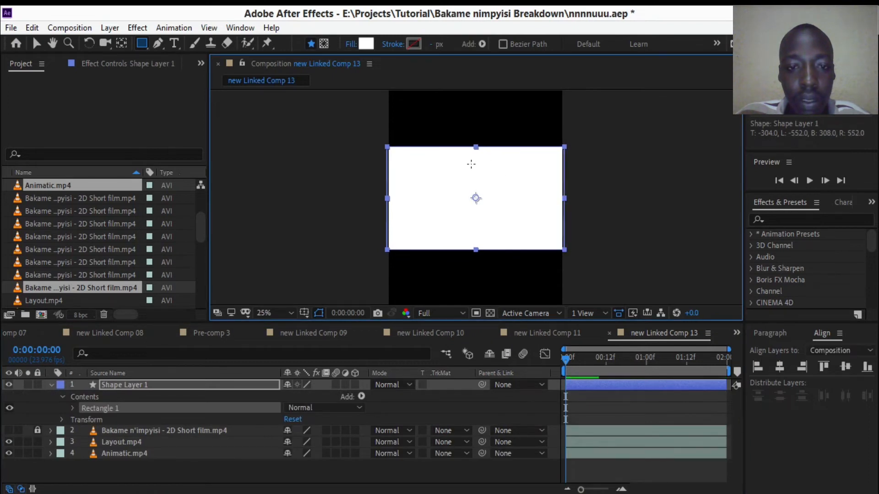
{"action": "scroll", "coordinate": [460, 216], "scroll_direction": "up", "scroll_amount": 1}
{"action": "scroll", "coordinate": [459, 216], "scroll_direction": "down", "scroll_amount": 1}
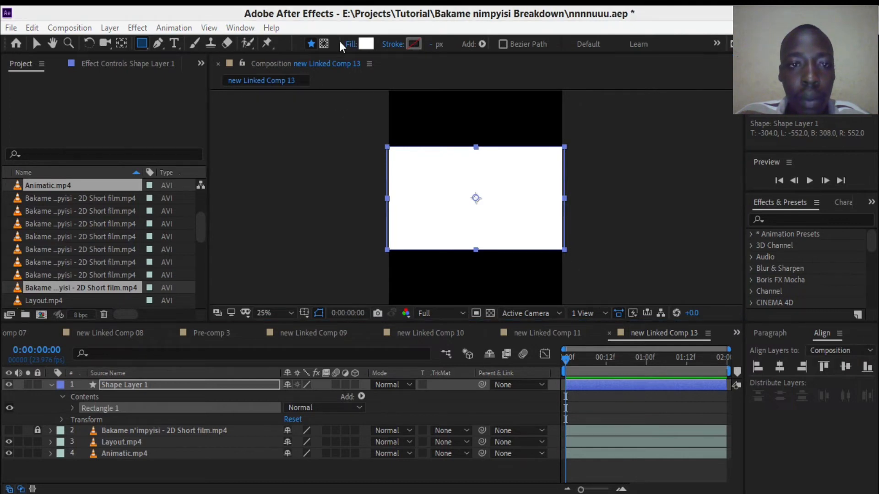
- Set the rectangle's fill to None
{"action": "left_click", "coordinate": [349, 44]}
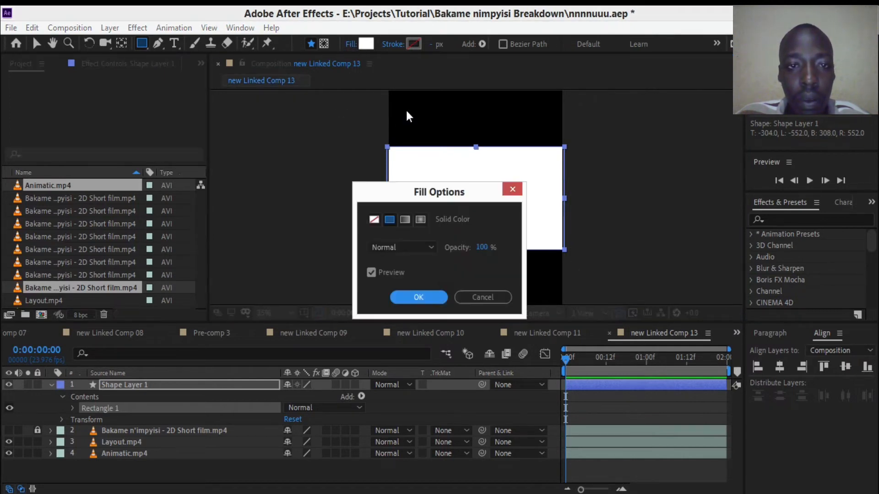
{"action": "left_click", "coordinate": [374, 220]}
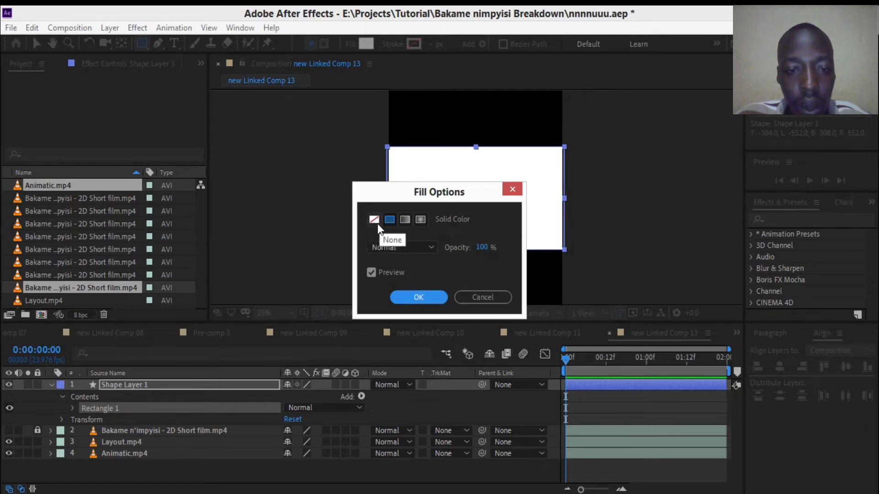
{"action": "left_click", "coordinate": [424, 299]}
{"action": "scroll", "coordinate": [440, 170], "scroll_direction": "up", "scroll_amount": 1}
{"action": "scroll", "coordinate": [439, 169], "scroll_direction": "down", "scroll_amount": 1}
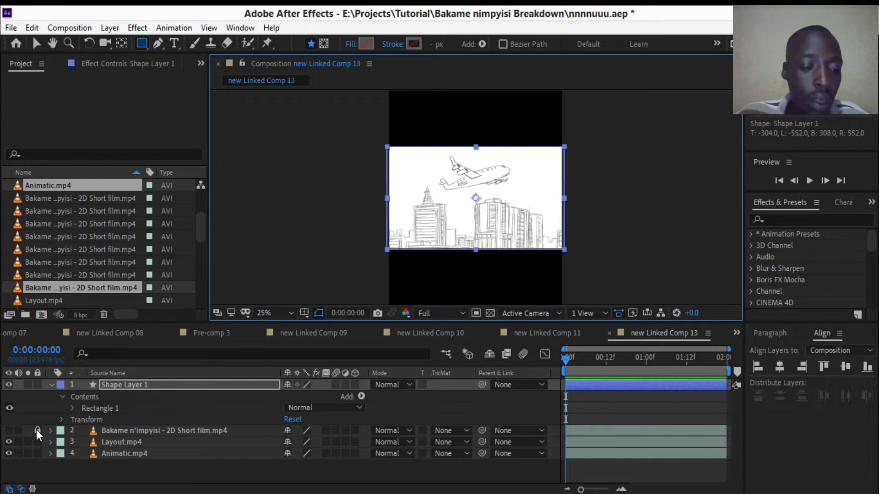
- Add Position keyframes at 540, 960 to Shape Layer 1 at 0:00:00:00 and 0:00:01:00
{"action": "left_click", "coordinate": [134, 389]}
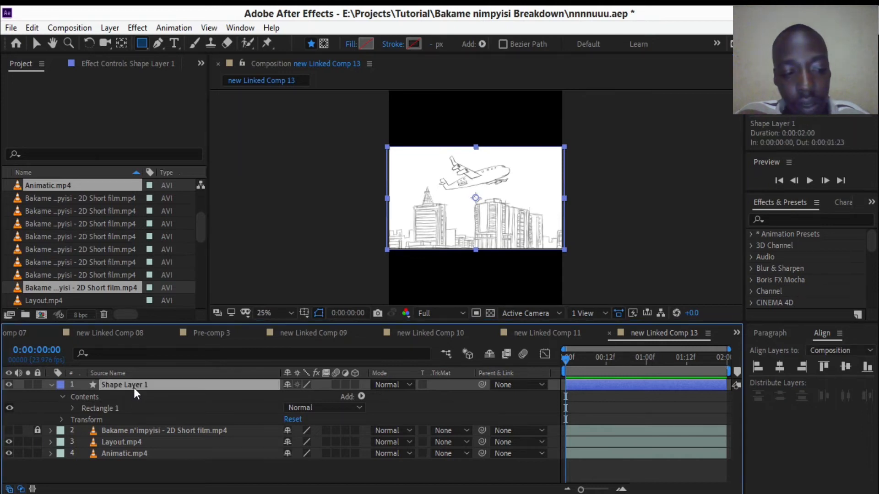
{"action": "left_click", "coordinate": [50, 386]}
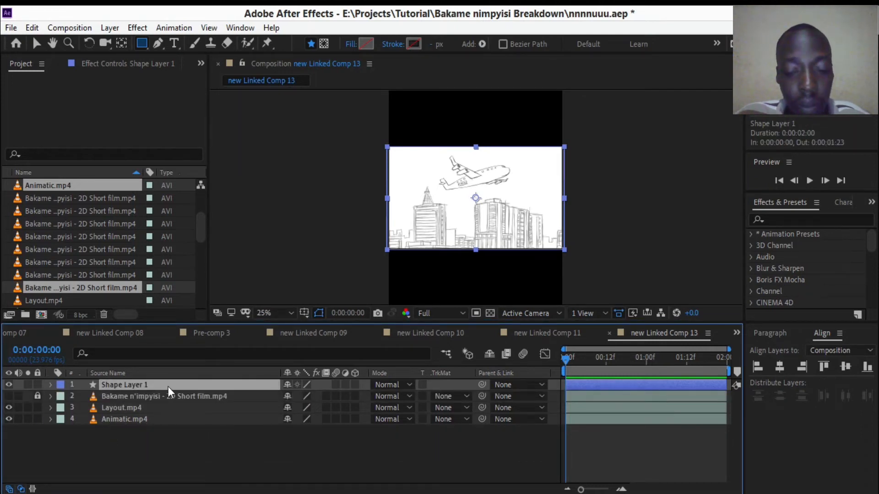
{"action": "key", "text": "p"}
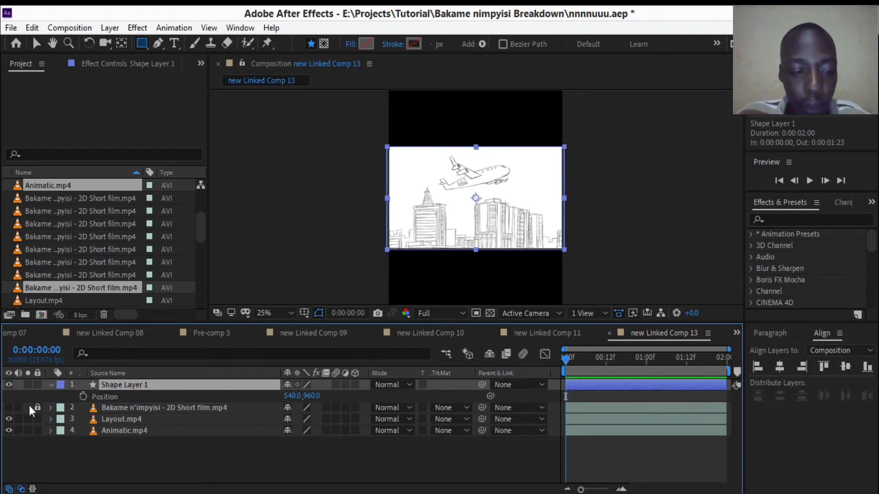
{"action": "left_click", "coordinate": [84, 397]}
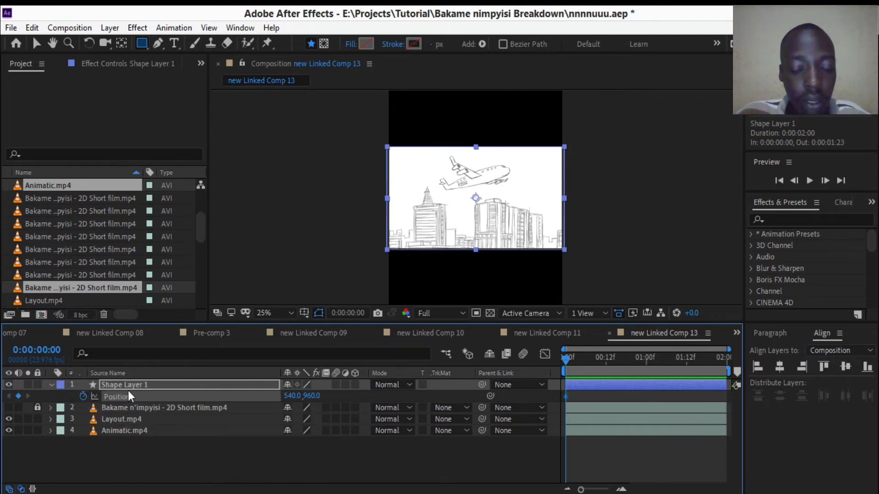
{"action": "left_click", "coordinate": [645, 364]}
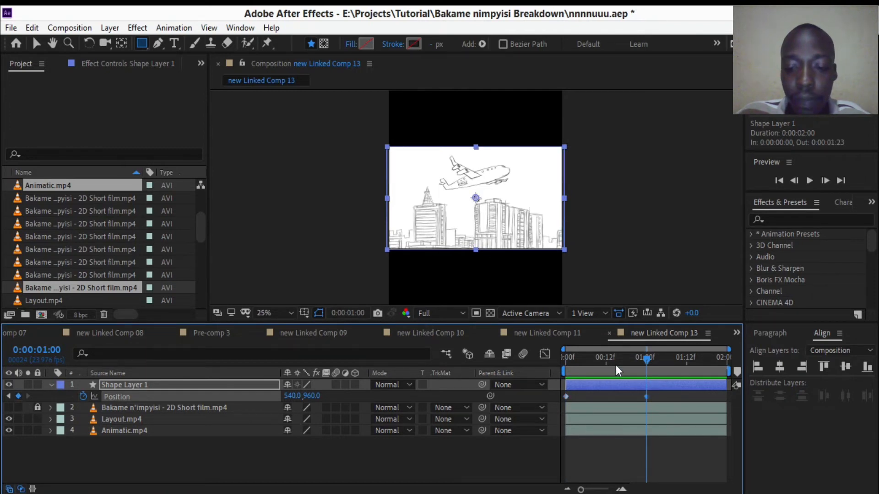
{"action": "left_click_drag", "start_coordinate": [616, 364], "coordinate": [511, 369]}
{"action": "left_click", "coordinate": [645, 359]}
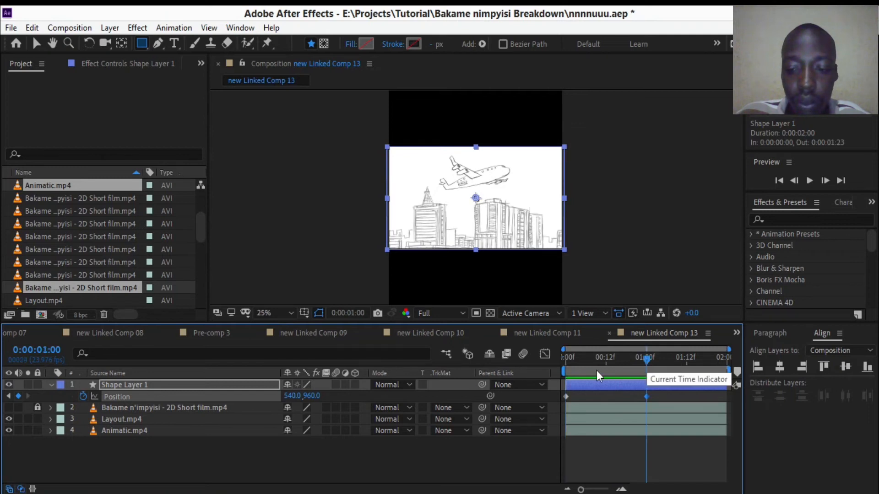
- Set Shape Layer 1's Position at the first keyframe to -560, 960, outside the frame
{"action": "left_click", "coordinate": [8, 396]}
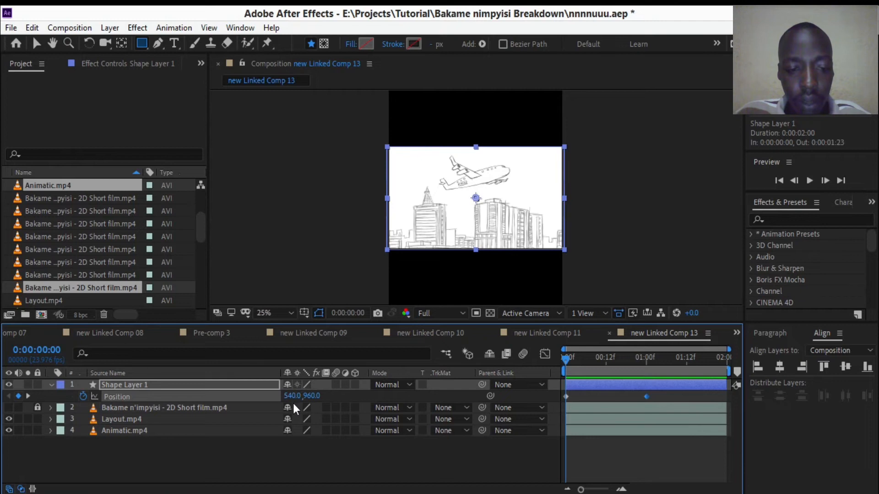
{"action": "left_click_drag", "start_coordinate": [292, 401], "coordinate": [177, 418]}
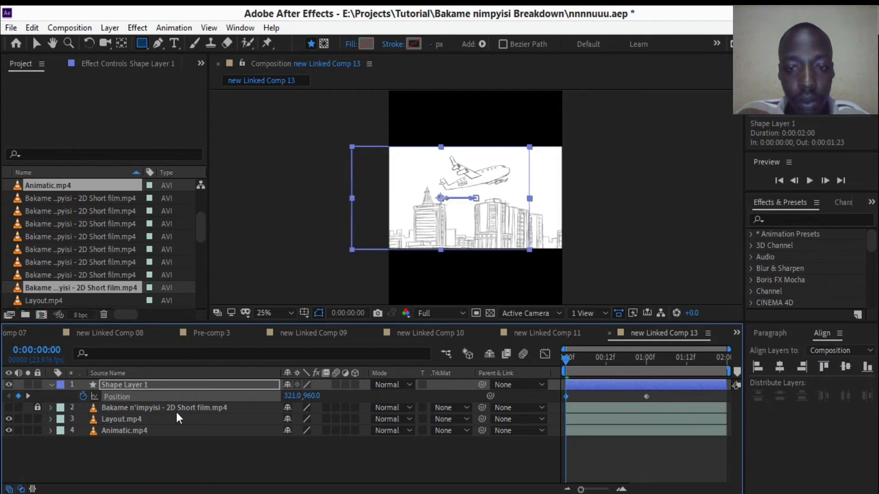
{"action": "left_click_drag", "start_coordinate": [288, 396], "coordinate": [212, 398]}
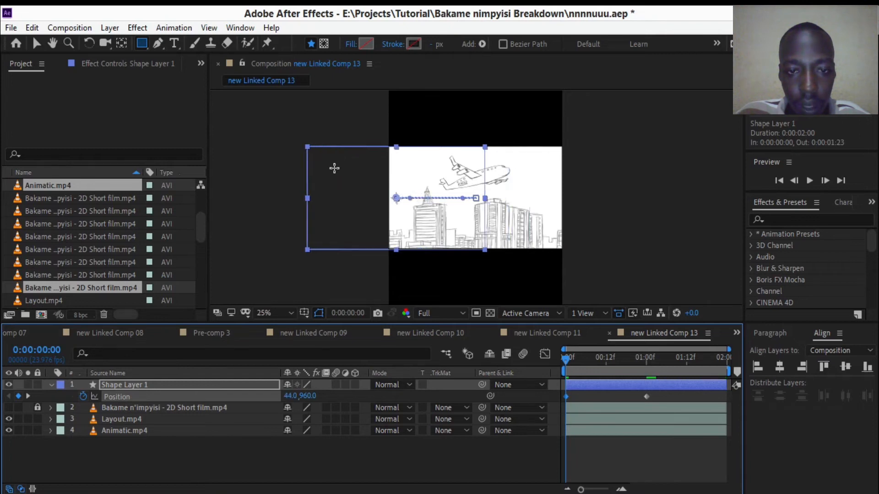
{"action": "left_click_drag", "start_coordinate": [295, 396], "coordinate": [207, 402]}
{"action": "left_click_drag", "start_coordinate": [294, 398], "coordinate": [187, 400]}
{"action": "left_click_drag", "start_coordinate": [293, 397], "coordinate": [311, 400]}
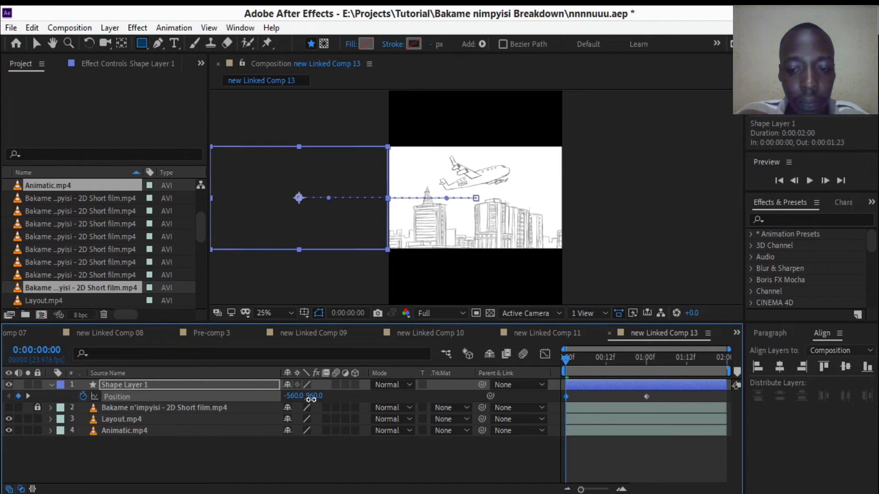
- Set the preview resolution to Quarter and play back the rectangle's slide-in animation
{"action": "left_click", "coordinate": [434, 315]}
{"action": "left_click", "coordinate": [438, 396]}
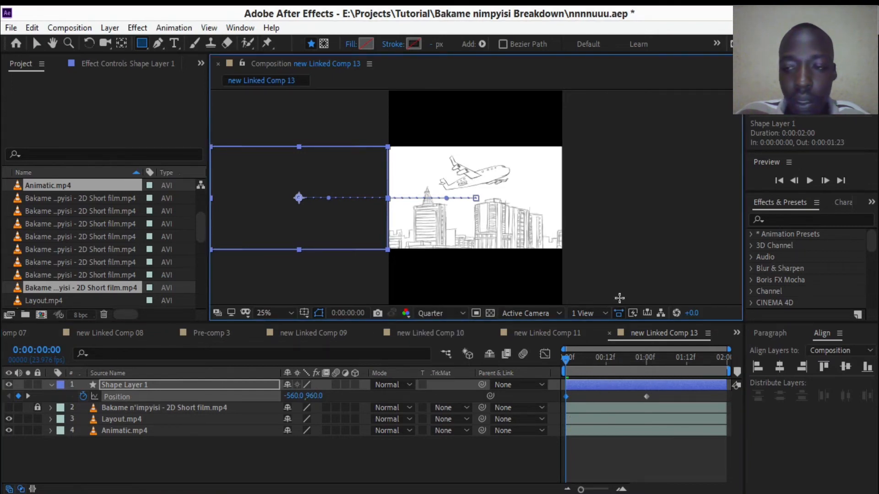
{"action": "key", "text": "space"}
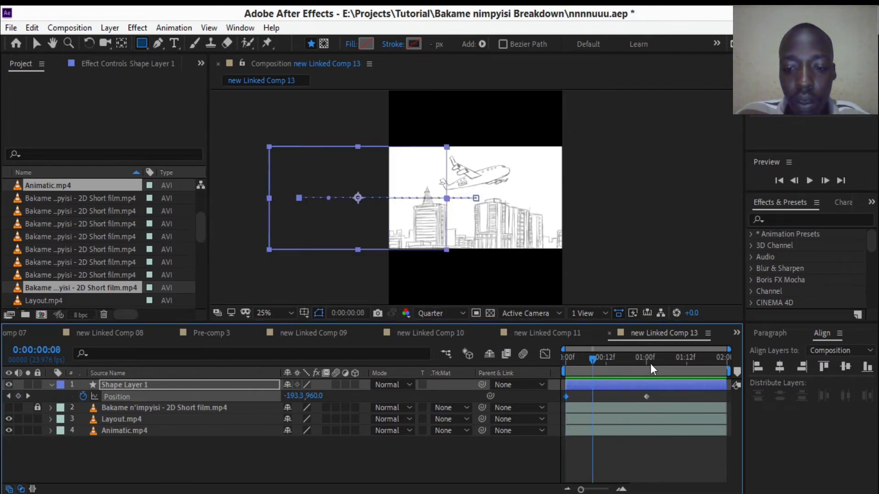
{"action": "key", "text": "space"}
{"action": "left_click_drag", "start_coordinate": [566, 360], "coordinate": [549, 382]}
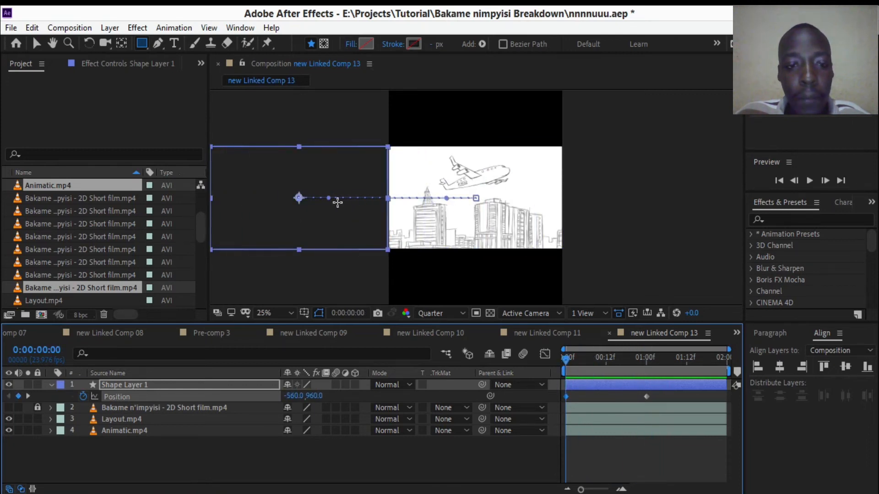
- Apply Easy Ease to both Position keyframes of Shape Layer 1
{"action": "left_click_drag", "start_coordinate": [693, 396], "coordinate": [567, 400]}
{"action": "right_click", "coordinate": [567, 397]}
{"action": "mouse_move", "coordinate": [597, 389]}
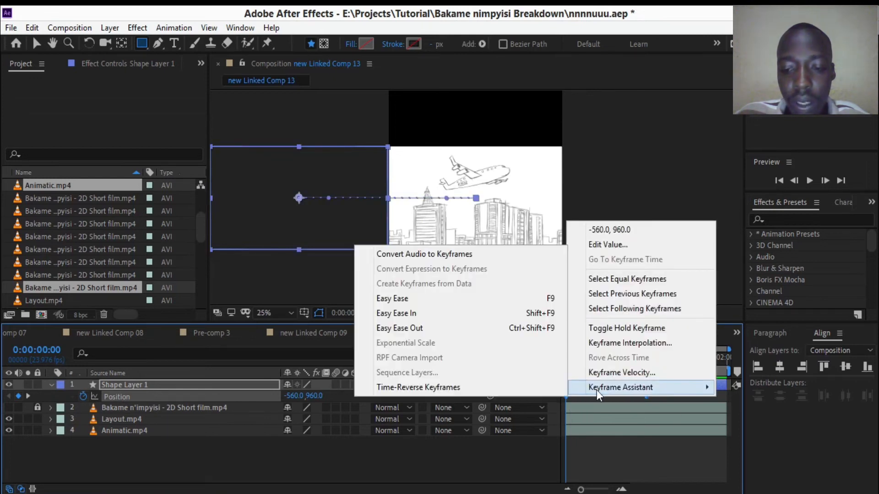
{"action": "left_click", "coordinate": [423, 302]}
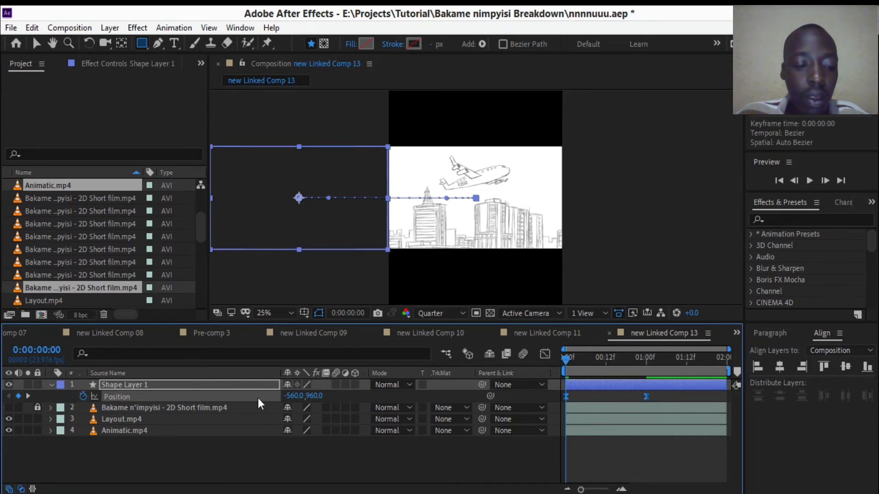
- Duplicate Shape Layer 1 and stack both shape layers directly above Layout.mp4, with the copy below the original
{"action": "left_click", "coordinate": [165, 386]}
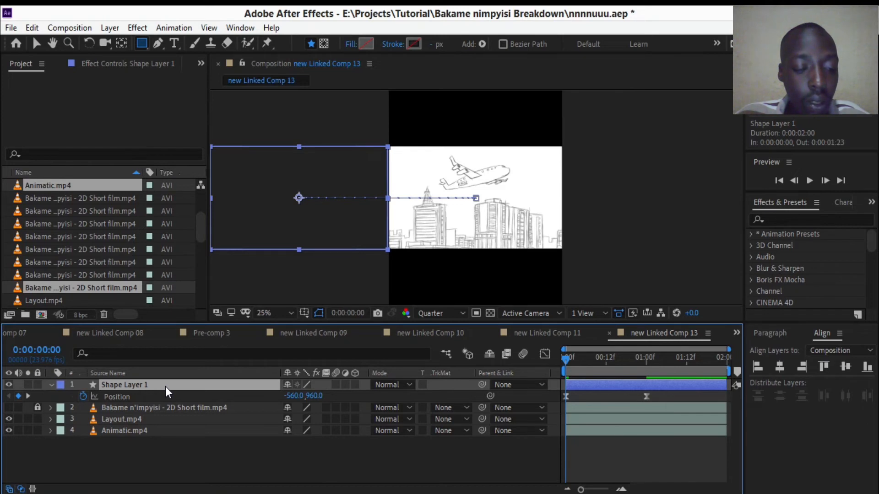
{"action": "key", "text": "ctrl+d"}
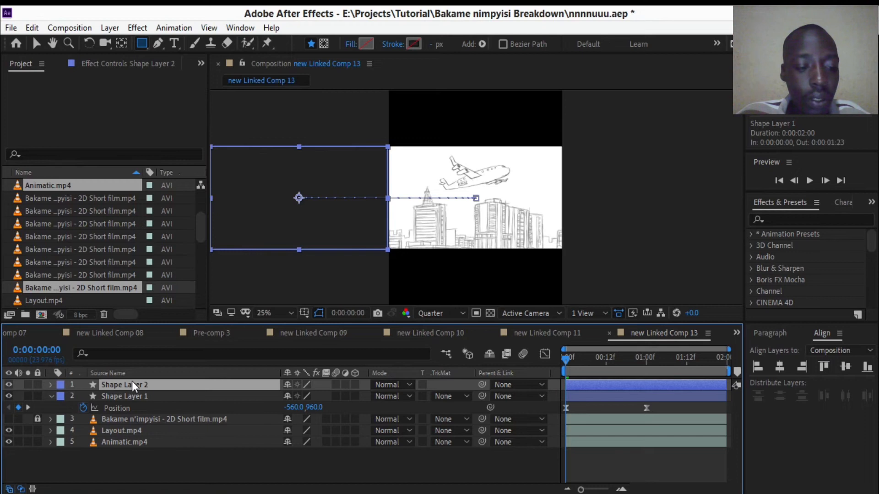
{"action": "key", "text": "ctrl+z"}
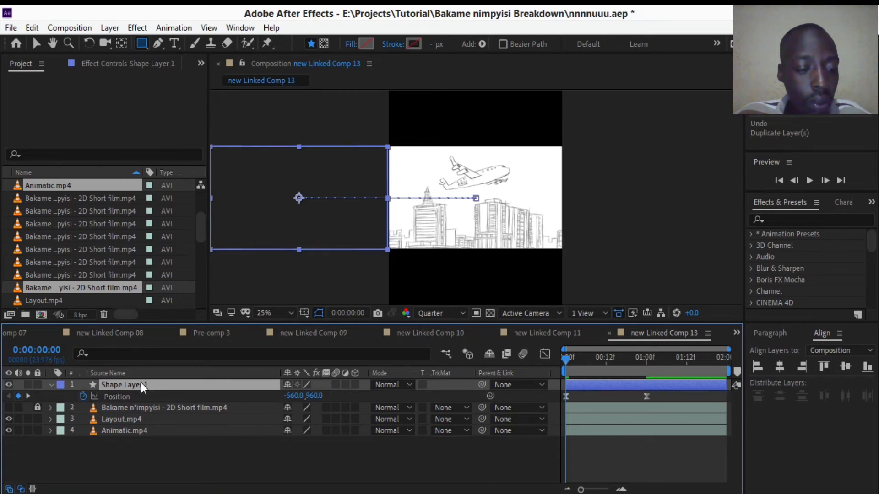
{"action": "left_click", "coordinate": [30, 29]}
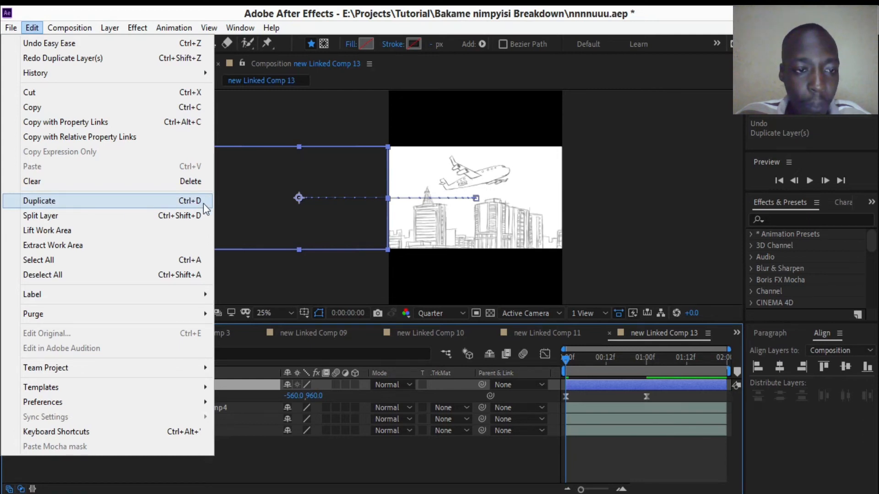
{"action": "left_click", "coordinate": [162, 203]}
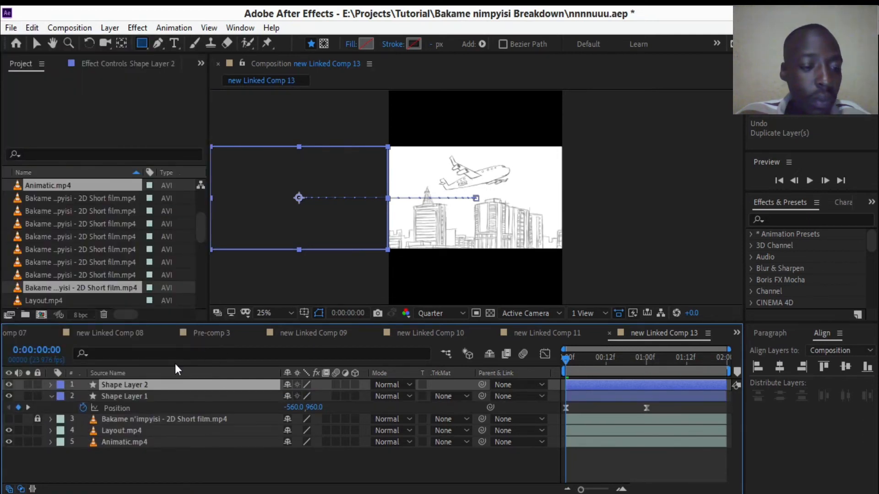
{"action": "left_click", "coordinate": [51, 396]}
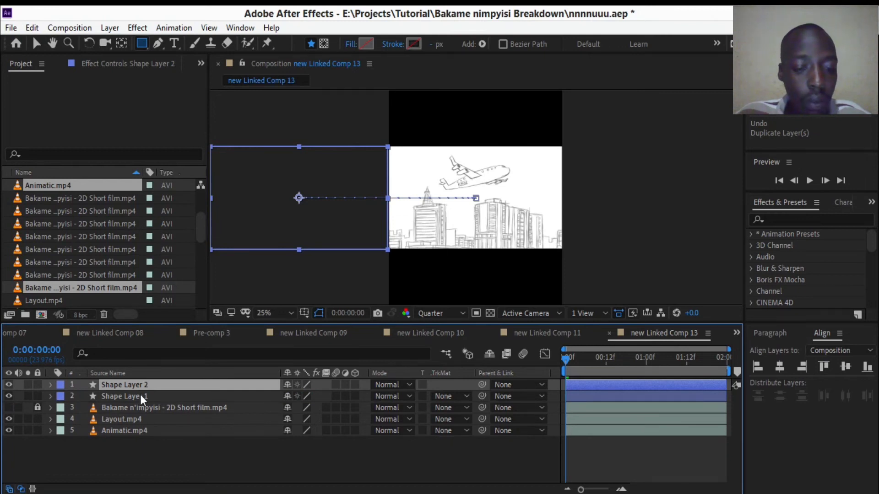
{"action": "left_click_drag", "start_coordinate": [139, 386], "coordinate": [146, 408]}
{"action": "left_click", "coordinate": [142, 411]}
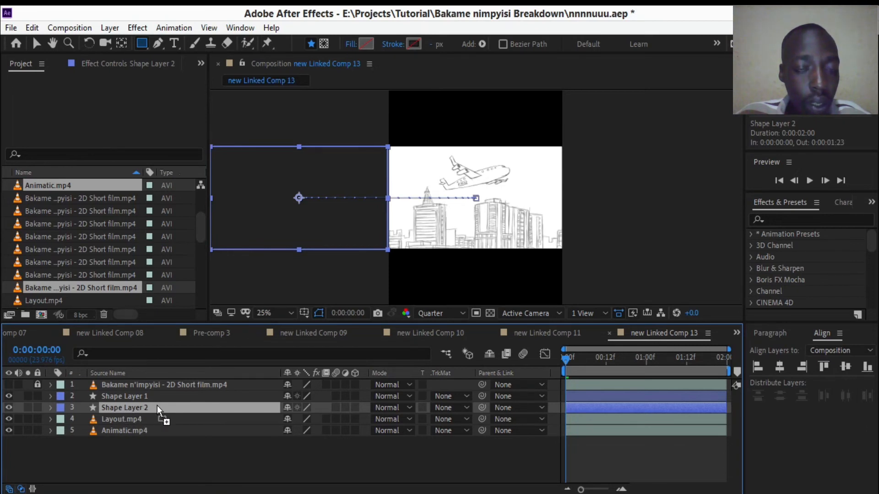
- Give Shape Layer 2 a solid white fill
{"action": "left_click", "coordinate": [353, 45]}
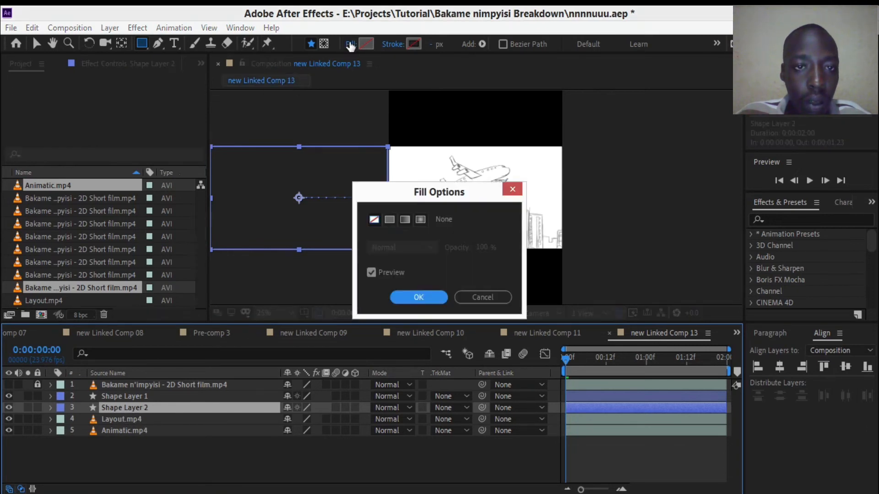
{"action": "left_click", "coordinate": [390, 221]}
{"action": "left_click", "coordinate": [419, 297]}
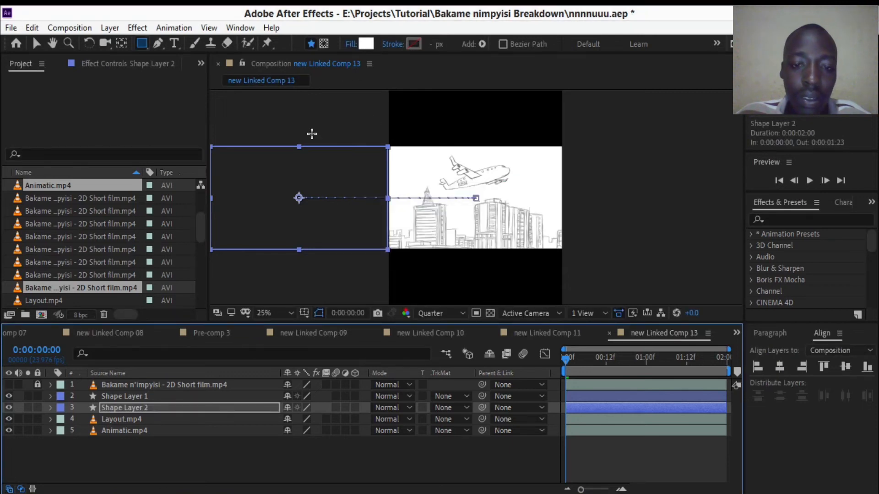
- Set Layout.mp4's track matte to Alpha Matte "Shape Layer 2" and play back the reveal
{"action": "left_click", "coordinate": [146, 421]}
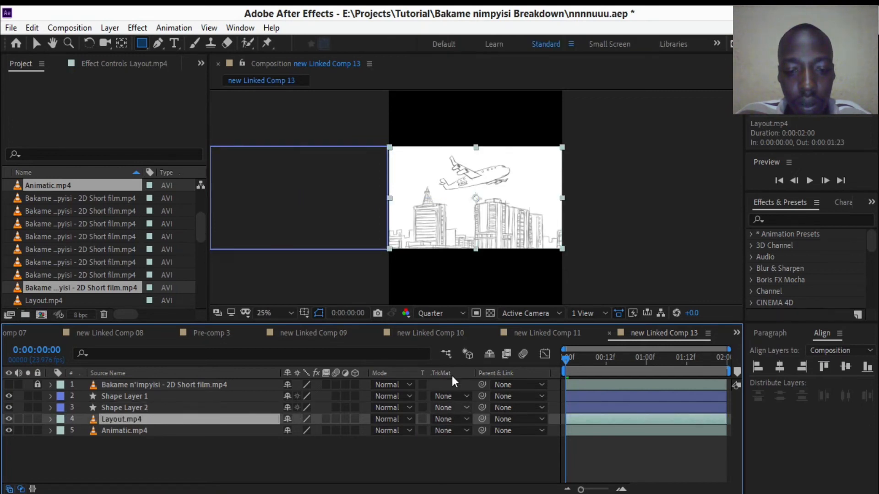
{"action": "left_click", "coordinate": [451, 419]}
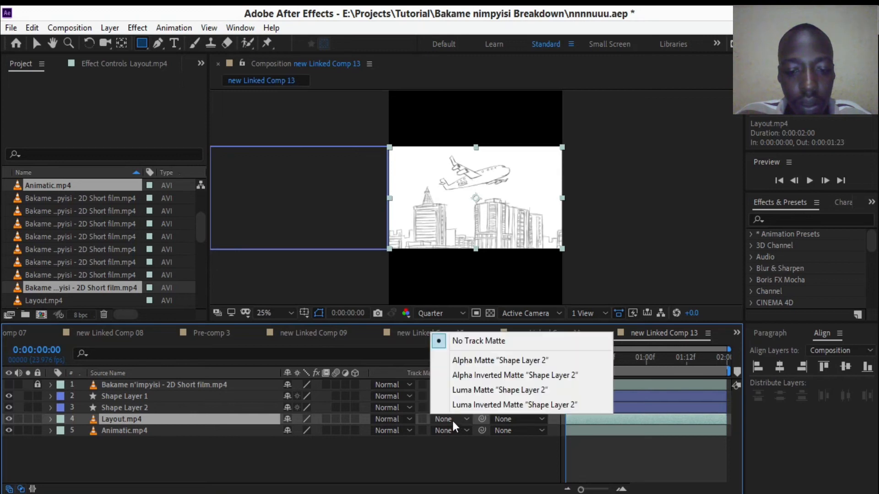
{"action": "left_click", "coordinate": [494, 362]}
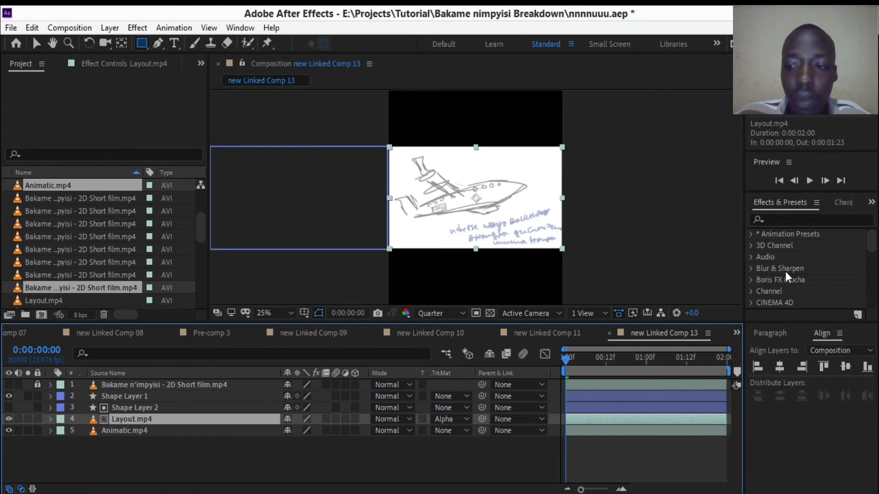
{"action": "left_click", "coordinate": [809, 180]}
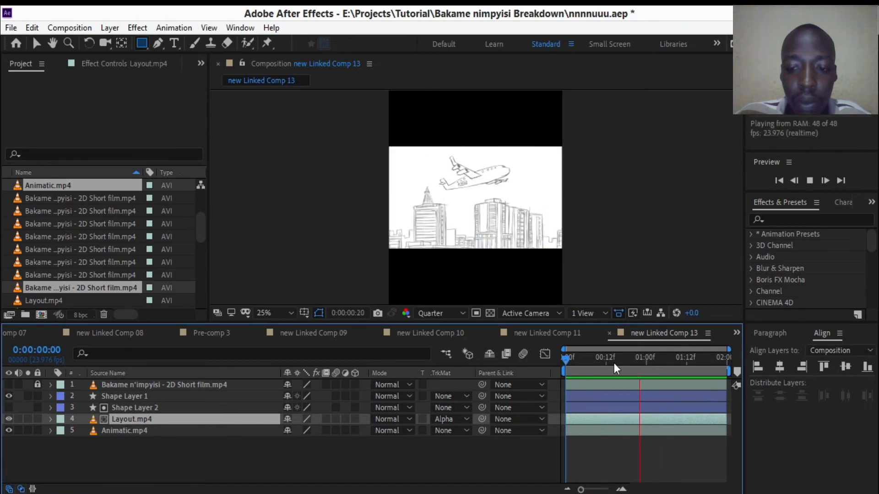
{"action": "key", "text": "space"}
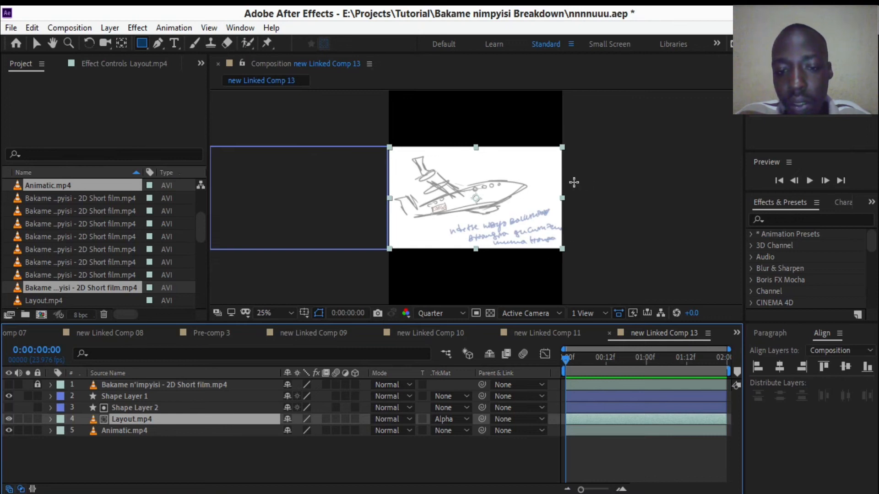
{"action": "key", "text": "space"}
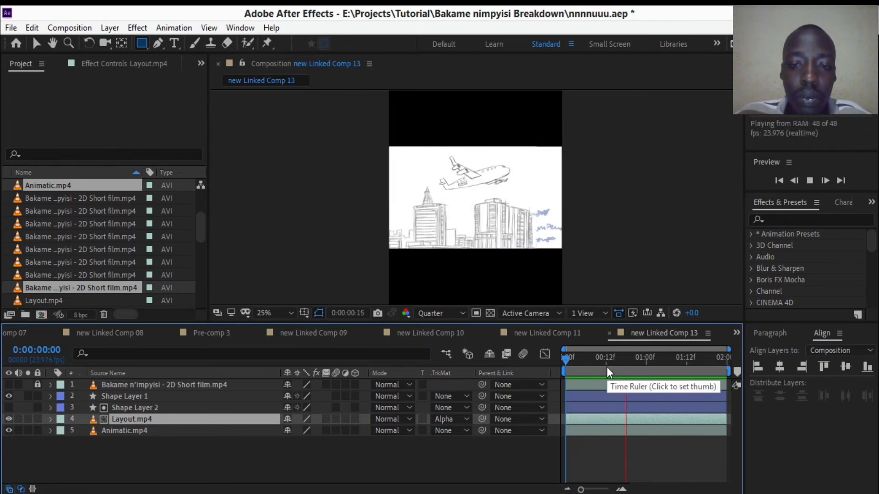
{"action": "key", "text": "space"}
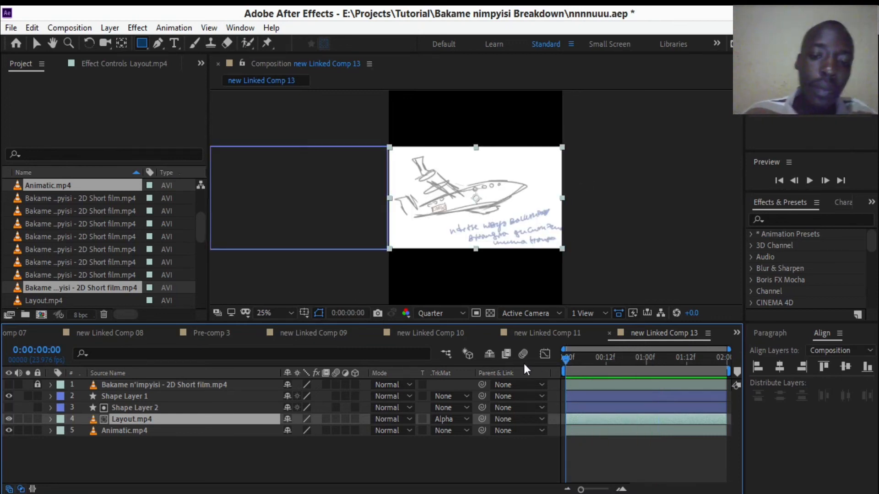
- Pre-compose Shape Layer 1, Shape Layer 2, Layout.mp4 and Animatic.mp4 together and preview the resulting layer
{"action": "left_click_drag", "start_coordinate": [143, 464], "coordinate": [153, 402]}
{"action": "right_click", "coordinate": [153, 402]}
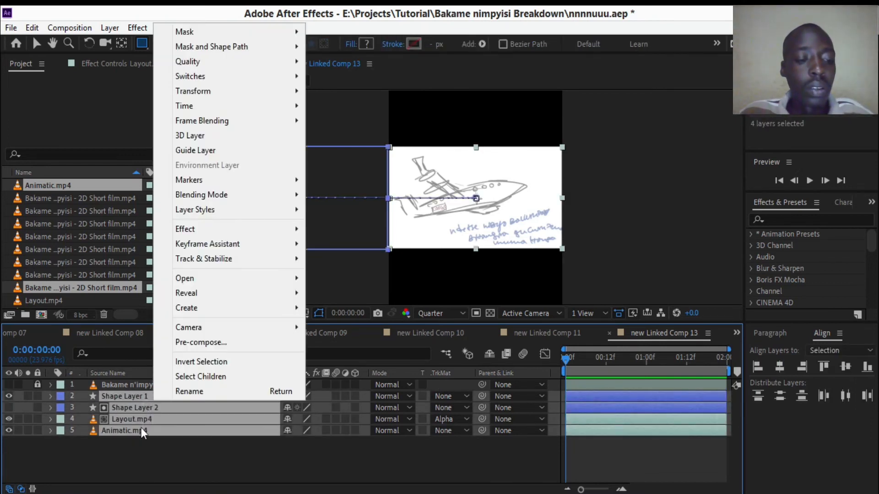
{"action": "left_click", "coordinate": [192, 343]}
{"action": "left_click", "coordinate": [461, 347]}
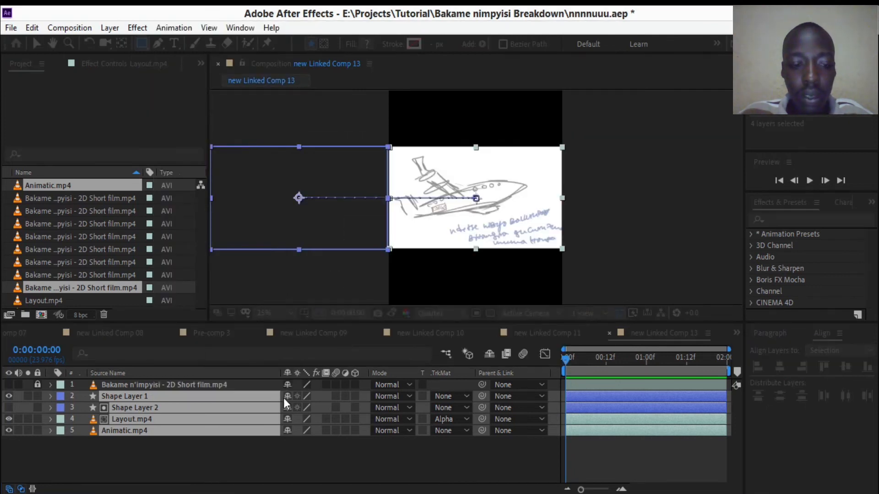
{"action": "left_click", "coordinate": [153, 417]}
{"action": "left_click", "coordinate": [145, 396]}
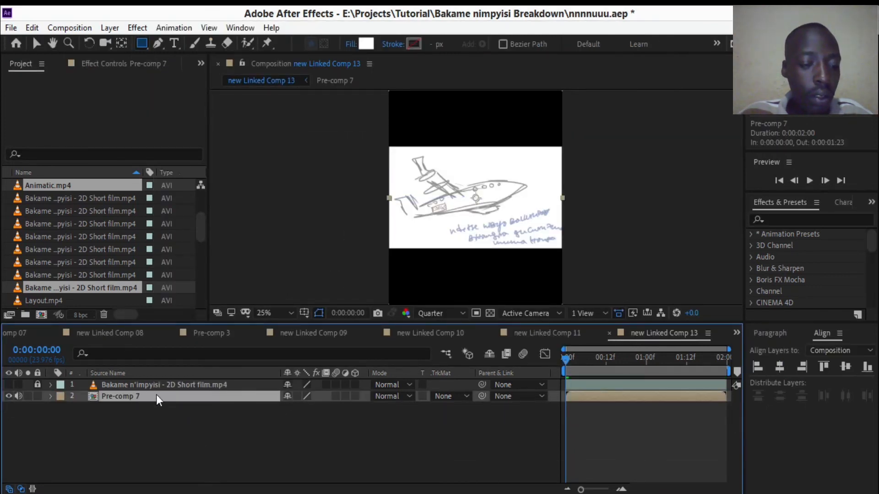
{"action": "key", "text": "space"}
- Unlock and show the Bakame n'impyisi - 2D Short film.mp4 layer and trim its start to 0:00:01:00
{"action": "left_click", "coordinate": [647, 362]}
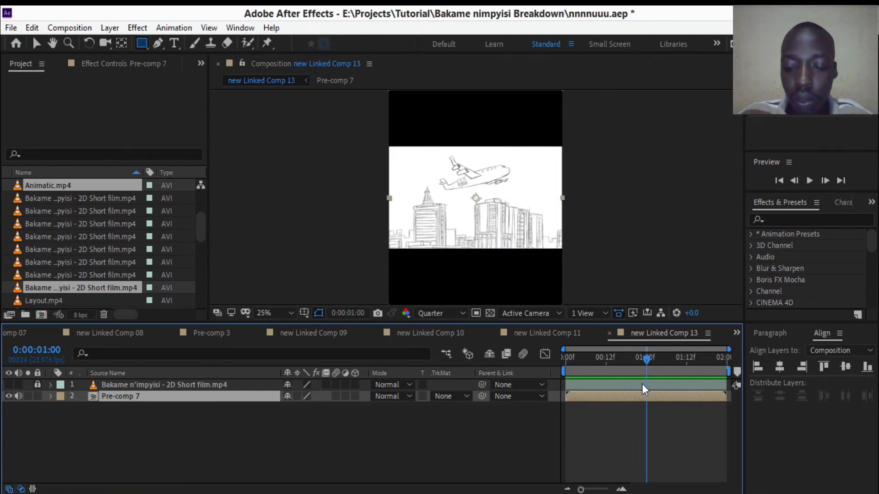
{"action": "left_click", "coordinate": [146, 387]}
{"action": "left_click", "coordinate": [40, 384]}
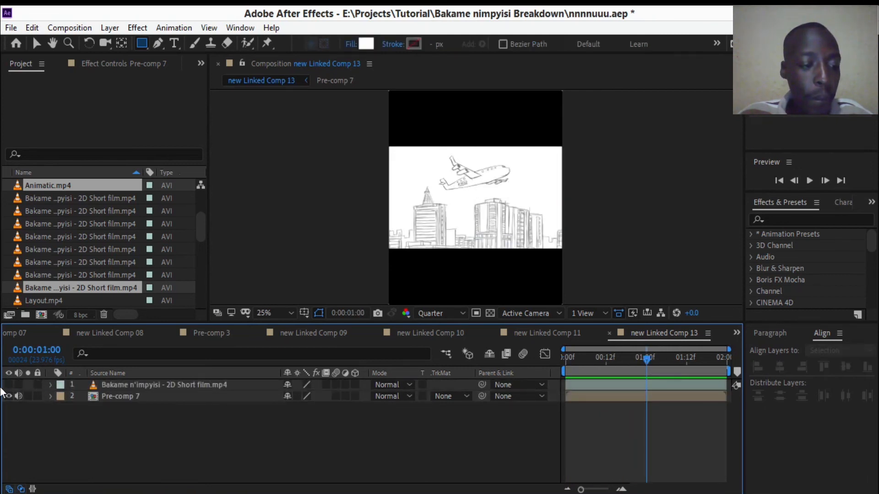
{"action": "left_click", "coordinate": [8, 385]}
{"action": "left_click_drag", "start_coordinate": [566, 385], "coordinate": [647, 381]}
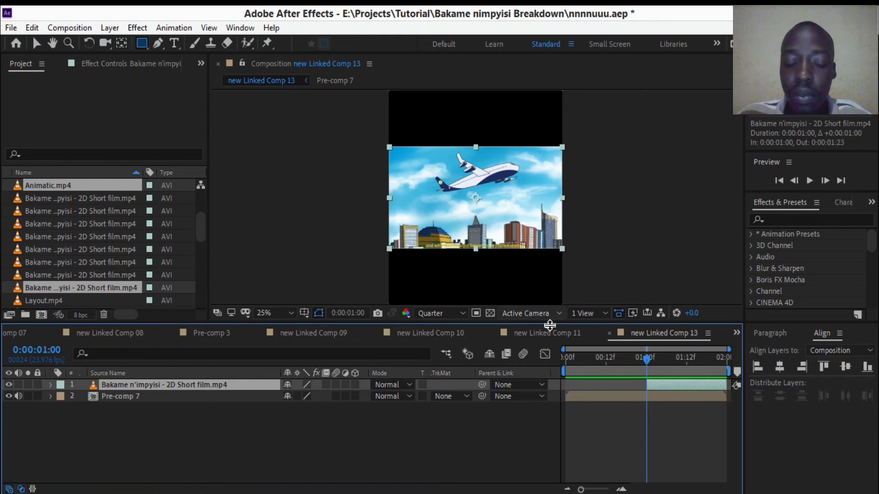
- Draw a white rectangle shape layer covering the film clip and trim the layer's start to 0:00:01:00
{"action": "left_click", "coordinate": [118, 430]}
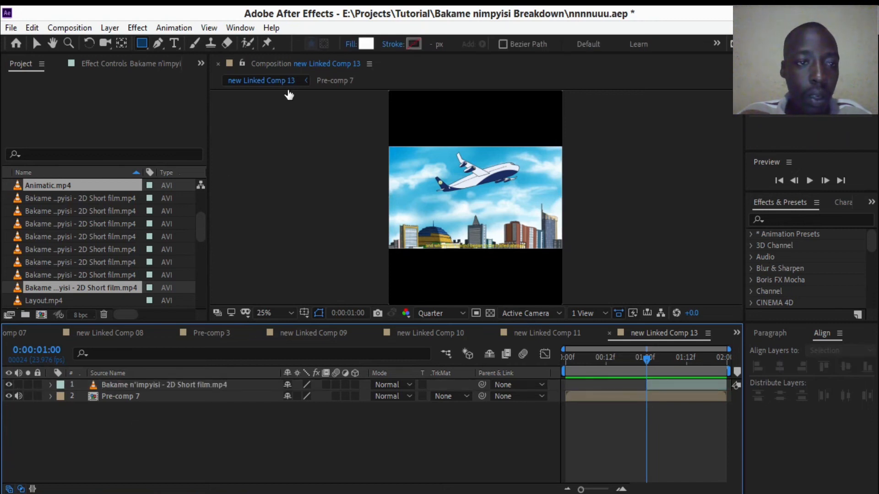
{"action": "left_click_drag", "start_coordinate": [388, 152], "coordinate": [565, 250]}
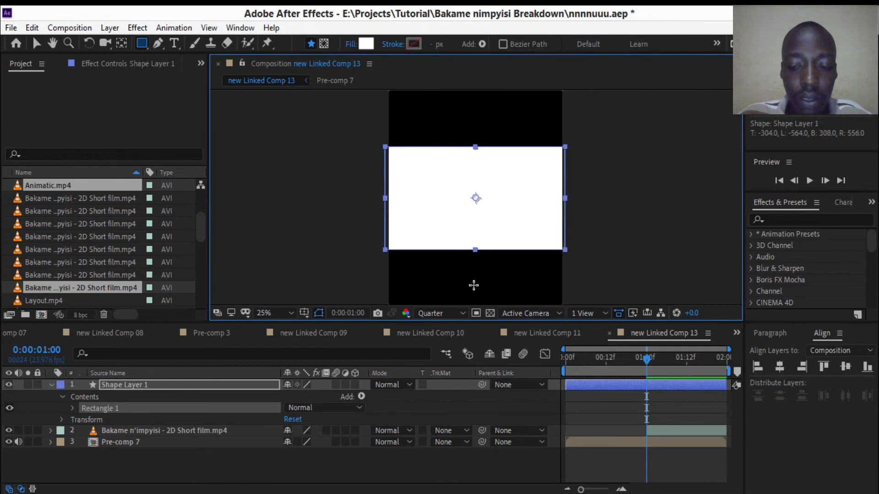
{"action": "left_click", "coordinate": [143, 385]}
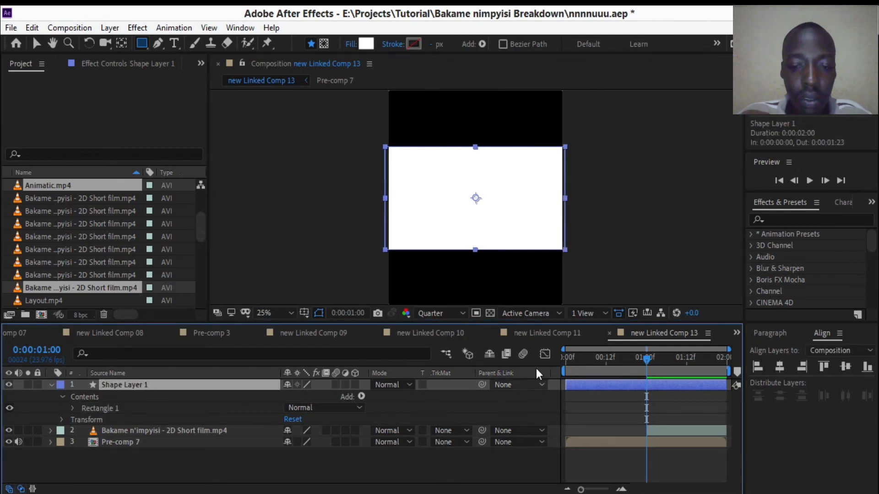
{"action": "left_click_drag", "start_coordinate": [567, 385], "coordinate": [647, 384]}
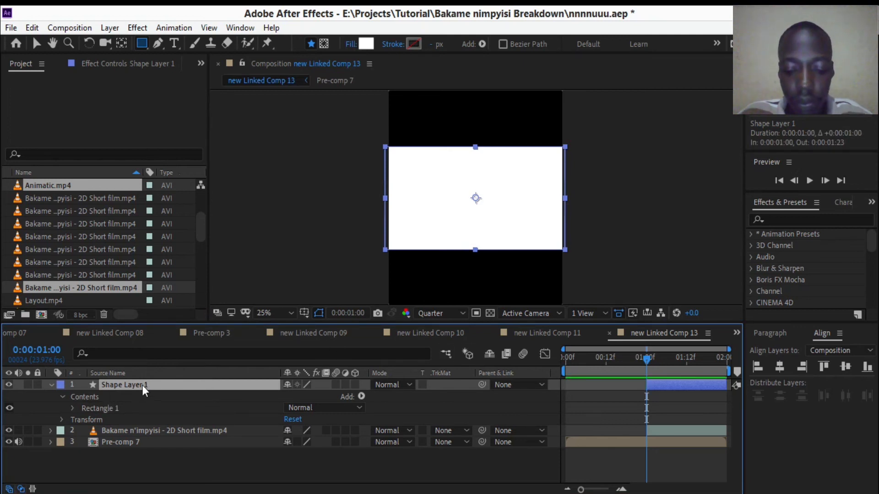
- Keyframe the new Shape Layer 1's Position from -562, 960 at 0:00:01:00 to 540, 960 at 0:00:01:23
{"action": "key", "text": "p"}
{"action": "left_click", "coordinate": [83, 396]}
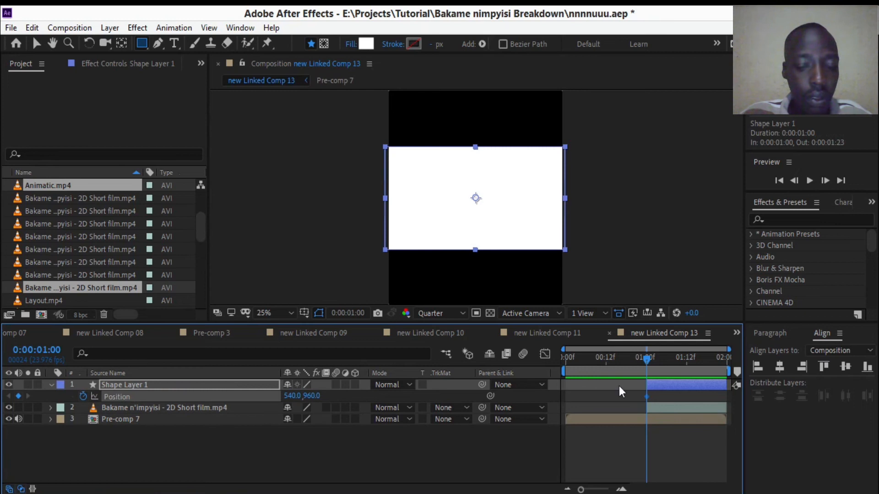
{"action": "left_click_drag", "start_coordinate": [678, 367], "coordinate": [750, 364]}
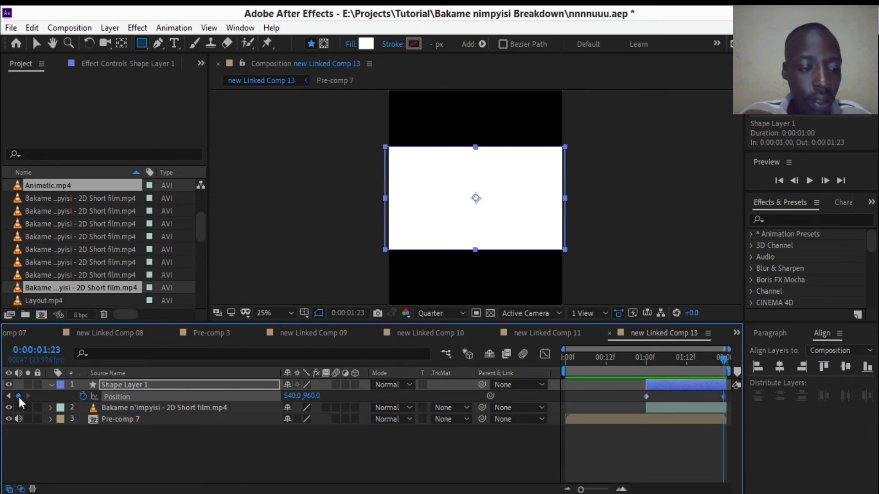
{"action": "left_click_drag", "start_coordinate": [698, 362], "coordinate": [645, 372]}
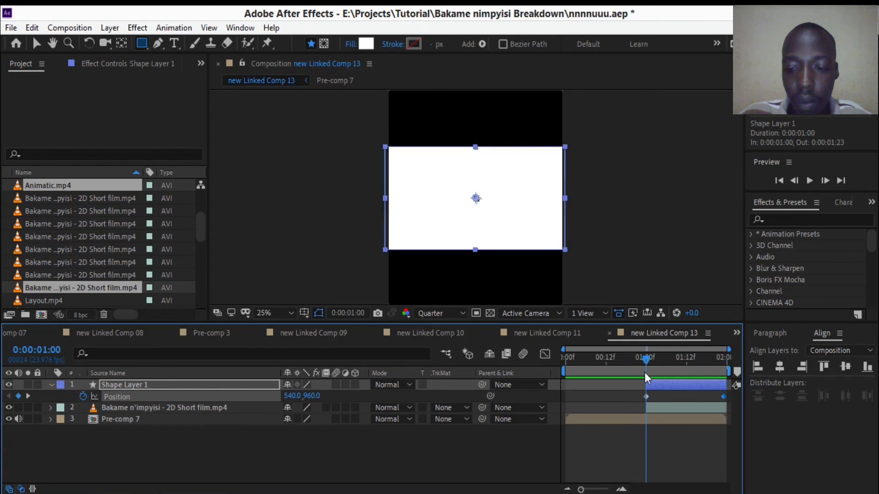
{"action": "left_click_drag", "start_coordinate": [295, 396], "coordinate": [257, 394]}
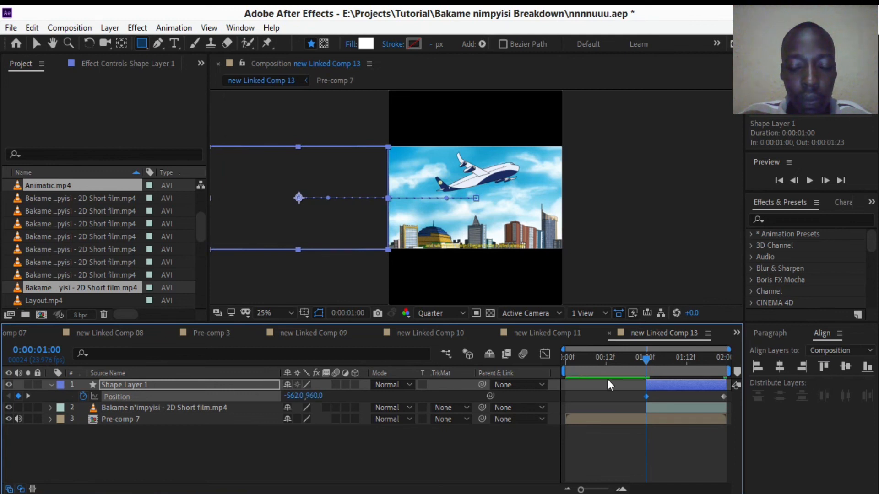
- Apply Easy Ease to both Position keyframes of the new Shape Layer 1 and play back the slide-in
{"action": "right_click", "coordinate": [723, 396]}
{"action": "mouse_move", "coordinate": [732, 387]}
{"action": "left_click", "coordinate": [540, 292]}
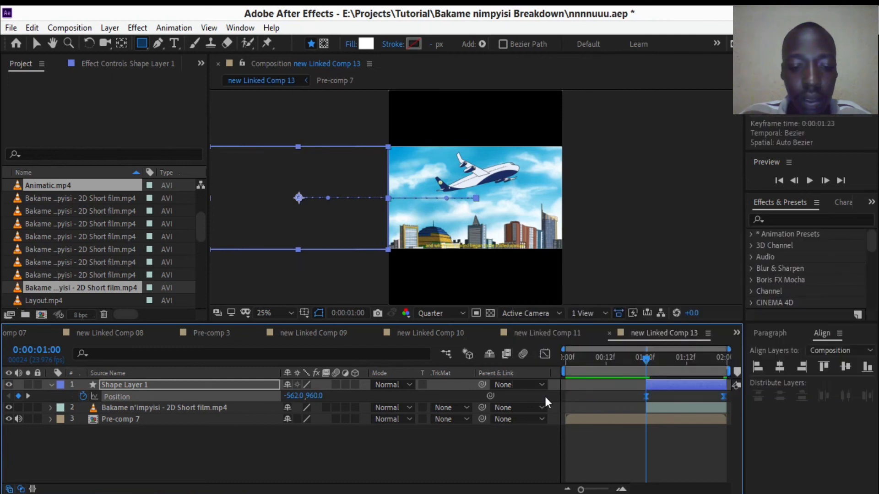
{"action": "key", "text": "space"}
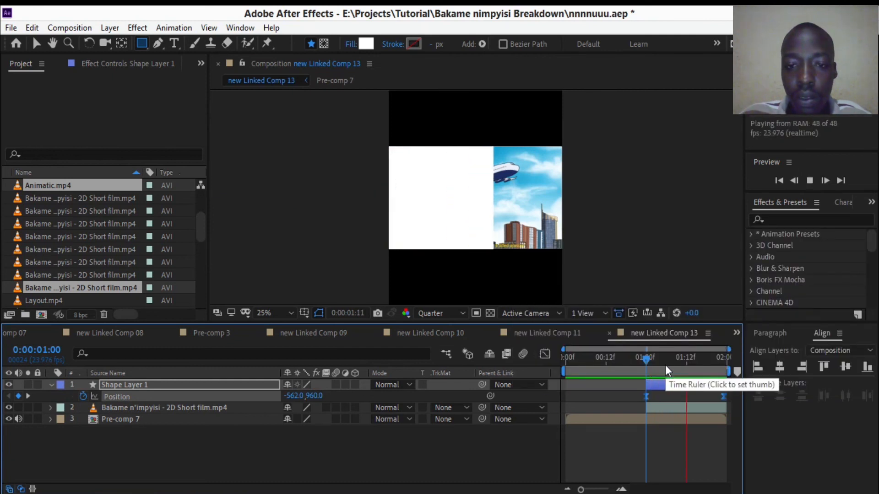
{"action": "left_click", "coordinate": [647, 368]}
{"action": "left_click_drag", "start_coordinate": [647, 368], "coordinate": [644, 369]}
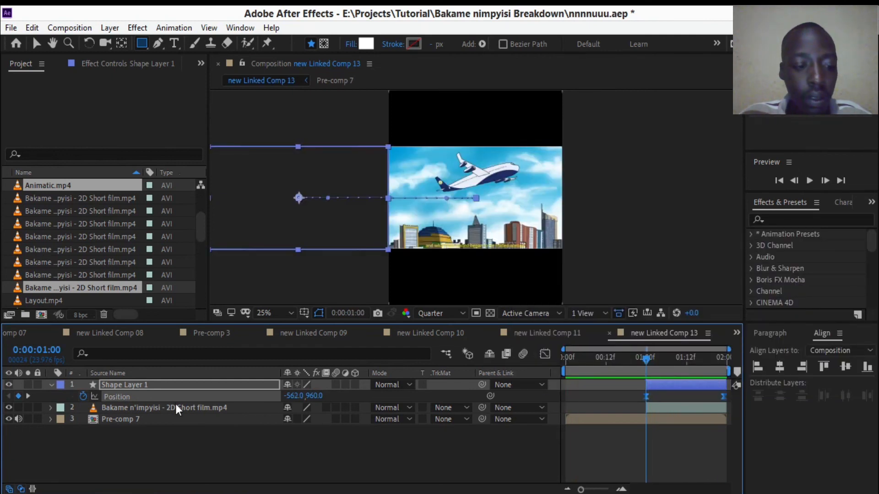
- Duplicate the new Shape Layer 1 and move the copy directly above the Bakame n'impyisi - 2D Short film.mp4 layer
{"action": "key", "text": "ctrl+d"}
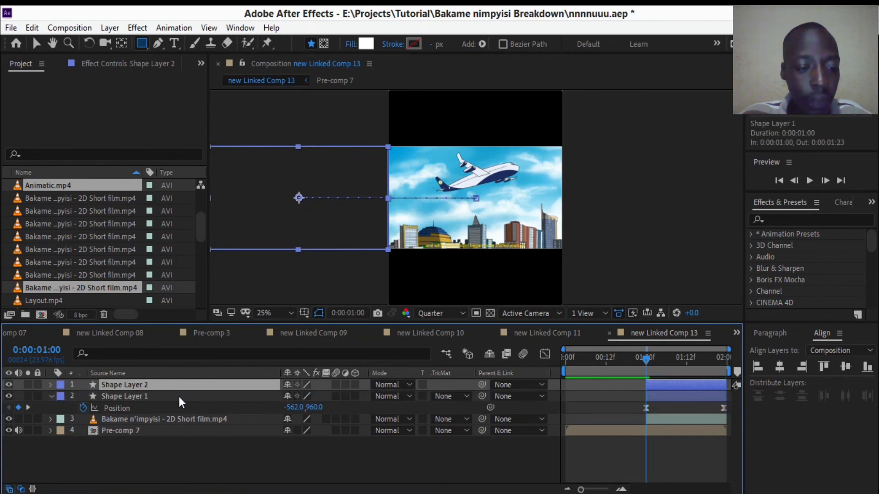
{"action": "left_click_drag", "start_coordinate": [177, 387], "coordinate": [180, 402]}
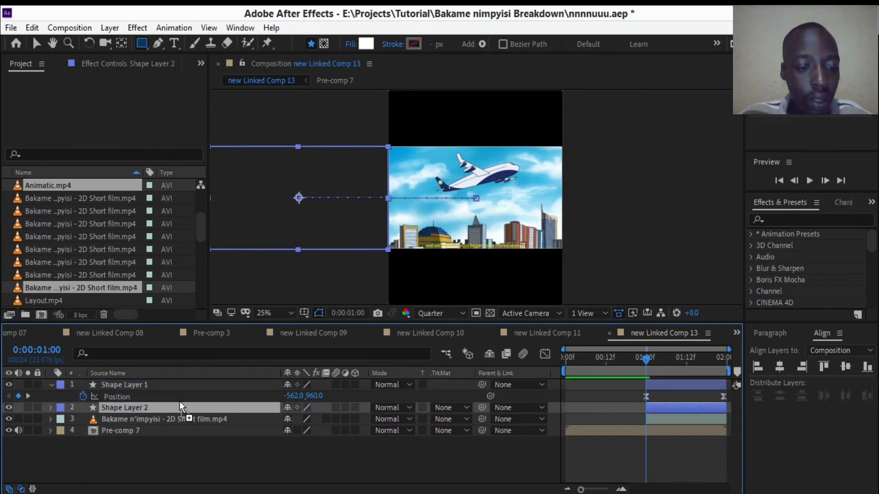
- Set the fill of Shape Layer 1 to None, preview the animation and return the playhead to 0:00:01:00
{"action": "left_click", "coordinate": [350, 46]}
{"action": "left_click", "coordinate": [478, 295]}
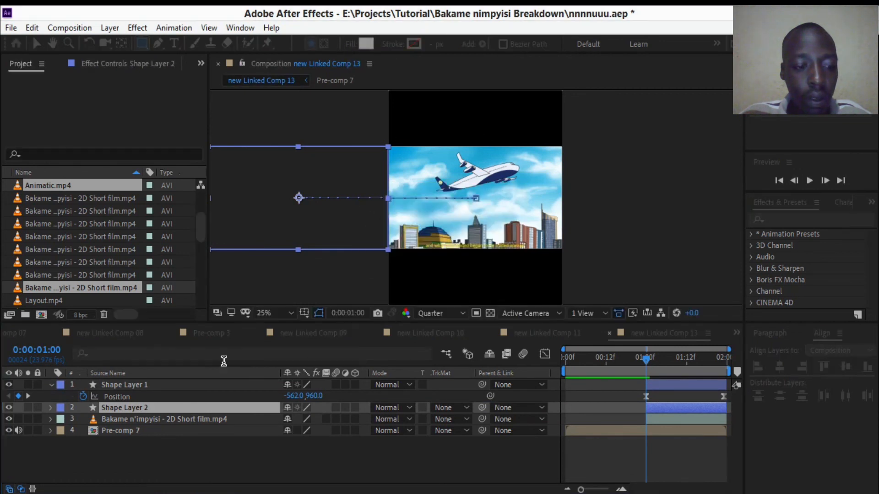
{"action": "left_click", "coordinate": [169, 385]}
{"action": "left_click", "coordinate": [350, 45]}
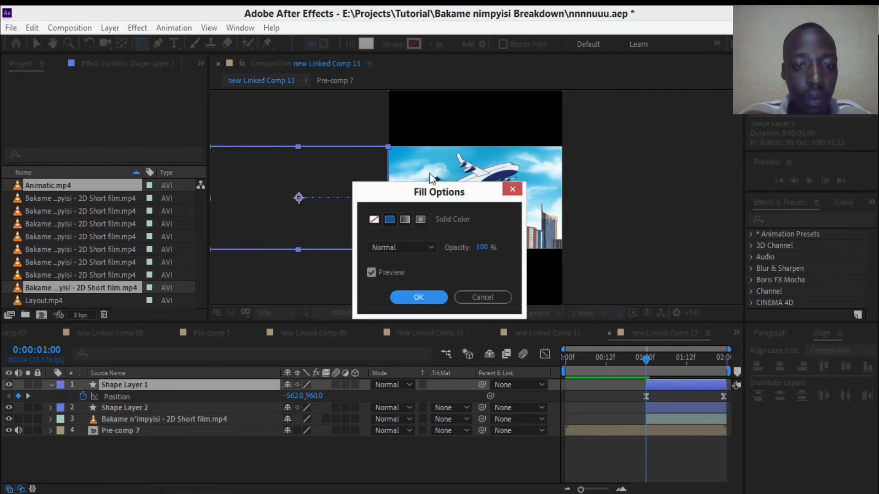
{"action": "left_click", "coordinate": [370, 221]}
{"action": "left_click", "coordinate": [415, 296]}
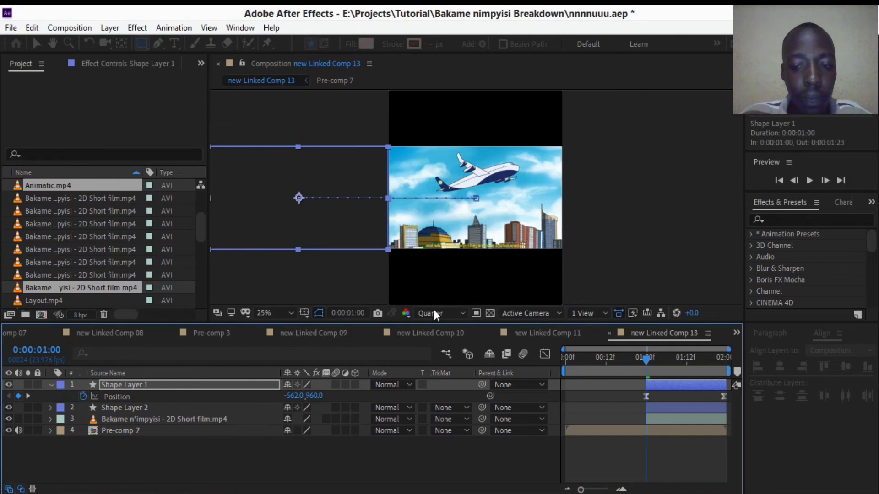
{"action": "key", "text": "space"}
{"action": "left_click", "coordinate": [666, 363]}
{"action": "left_click_drag", "start_coordinate": [662, 363], "coordinate": [646, 361]}
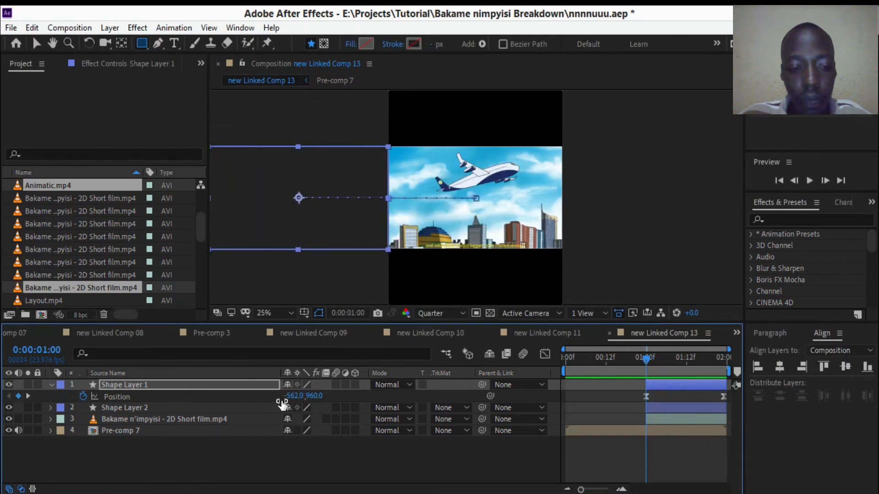
- Set the track matte of the Bakame n'impyisi - 2D Short film.mp4 layer to Alpha Matte "Shape Layer 2"
{"action": "left_click", "coordinate": [155, 419]}
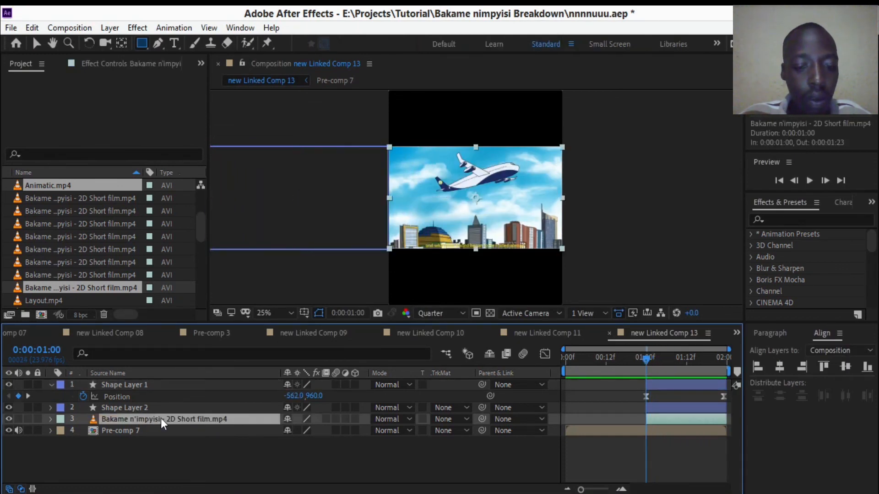
{"action": "left_click", "coordinate": [51, 384]}
{"action": "left_click", "coordinate": [455, 407]}
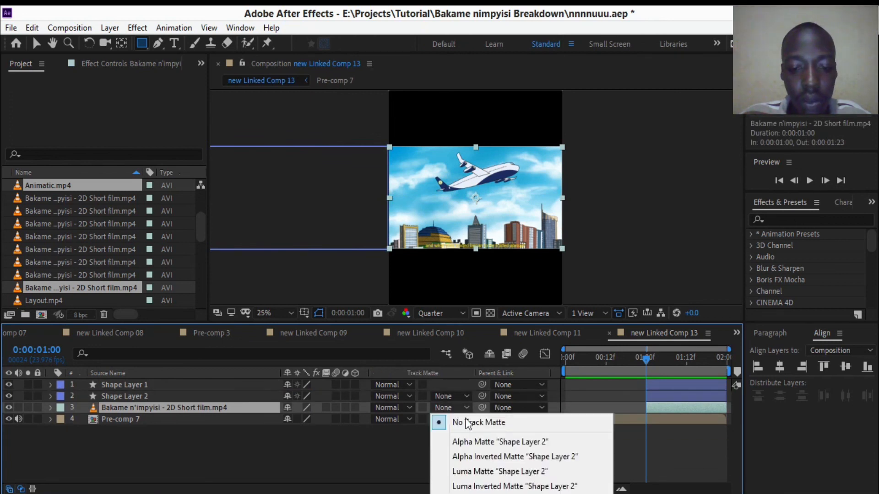
{"action": "left_click", "coordinate": [471, 441]}
- Play back the matte reveal of the film clip and inspect the composition closely at 0:00:01:22
{"action": "key", "text": "space"}
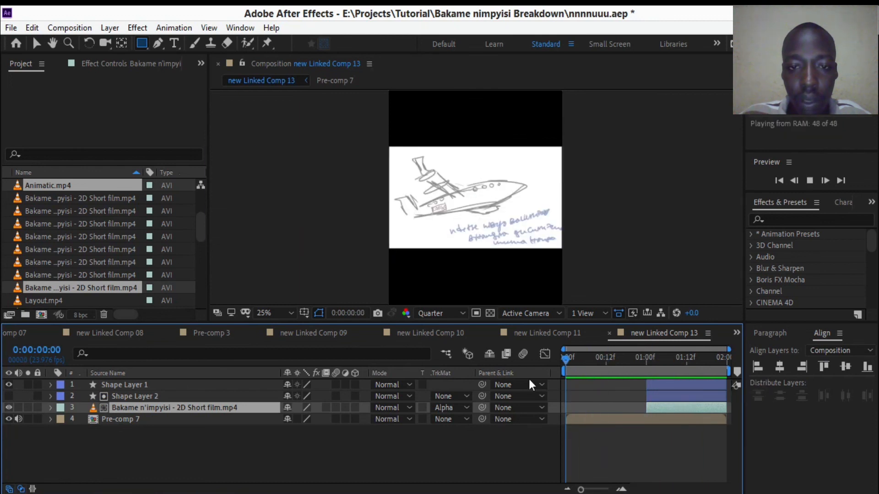
{"action": "key", "text": "space"}
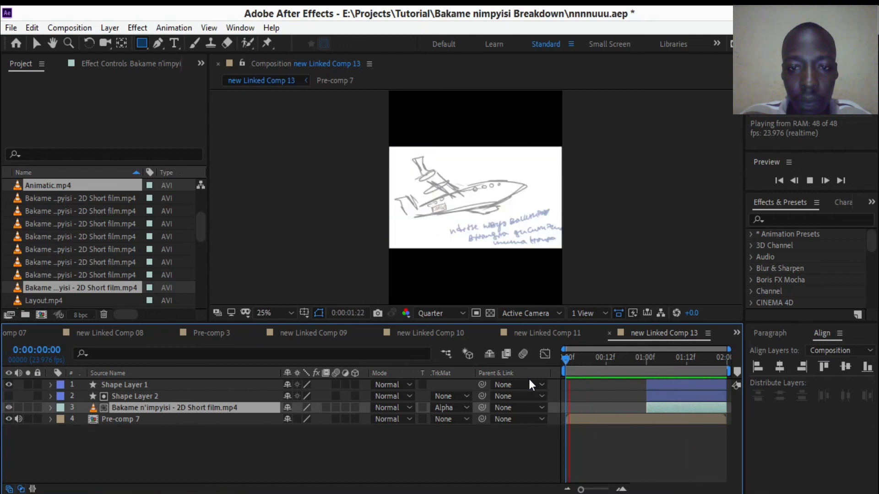
{"action": "key", "text": "space"}
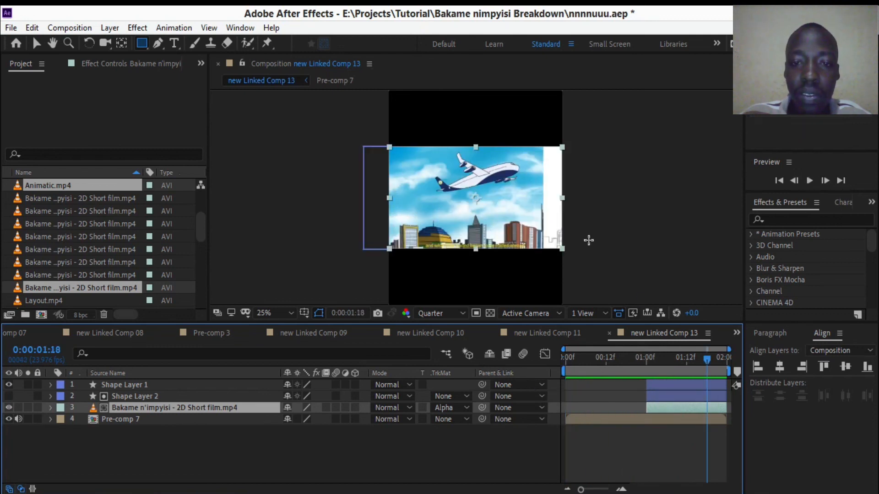
{"action": "left_click_drag", "start_coordinate": [708, 358], "coordinate": [722, 361]}
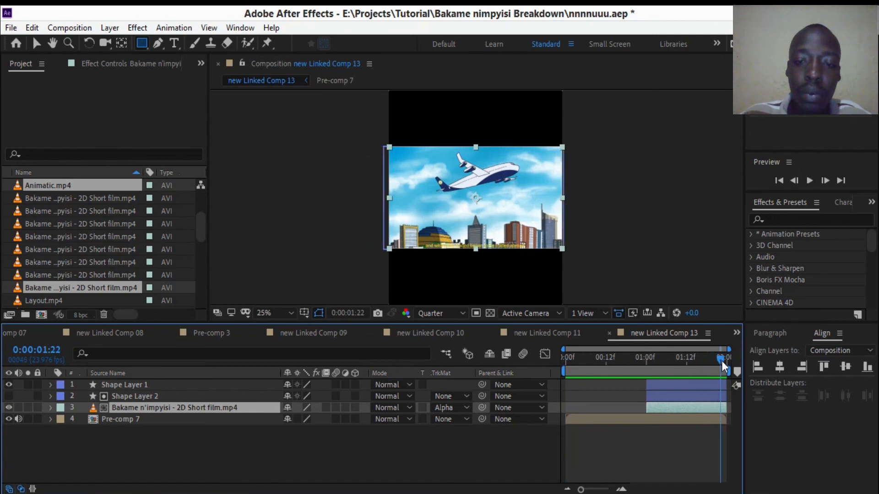
{"action": "scroll", "coordinate": [427, 172], "scroll_direction": "up", "scroll_amount": 4}
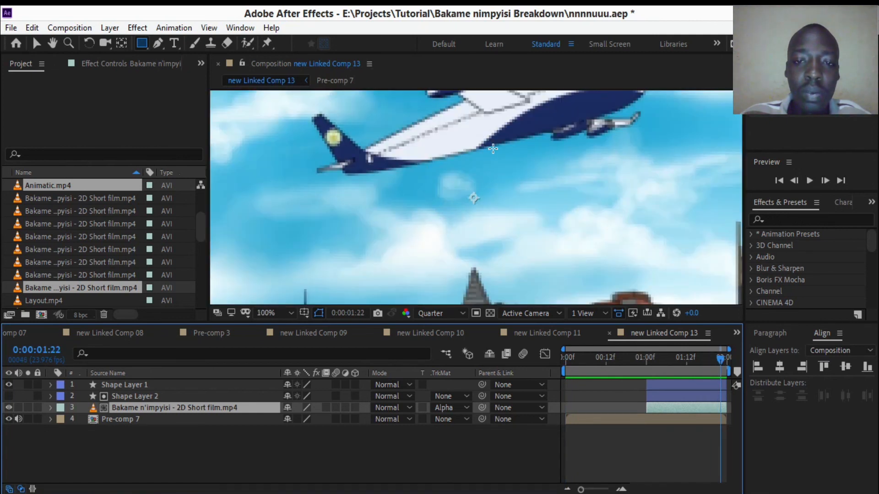
{"action": "scroll", "coordinate": [491, 150], "scroll_direction": "down", "scroll_amount": 4}
{"action": "left_click_drag", "start_coordinate": [460, 197], "coordinate": [456, 174]}
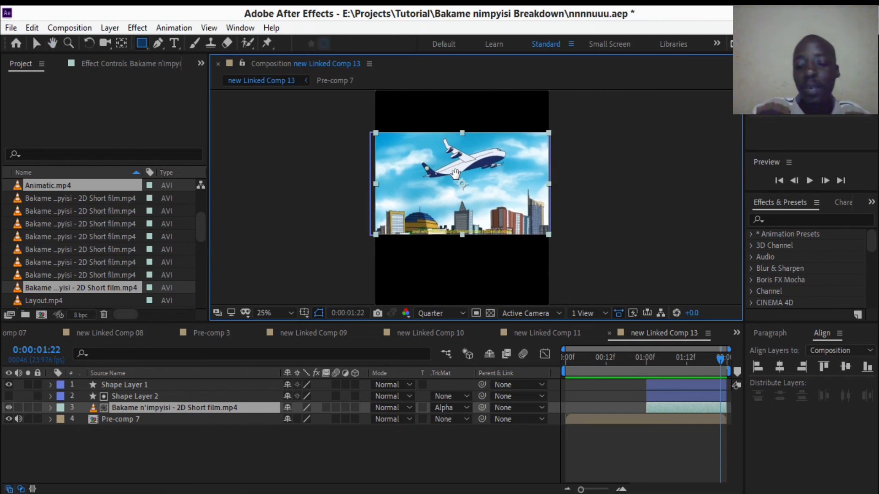